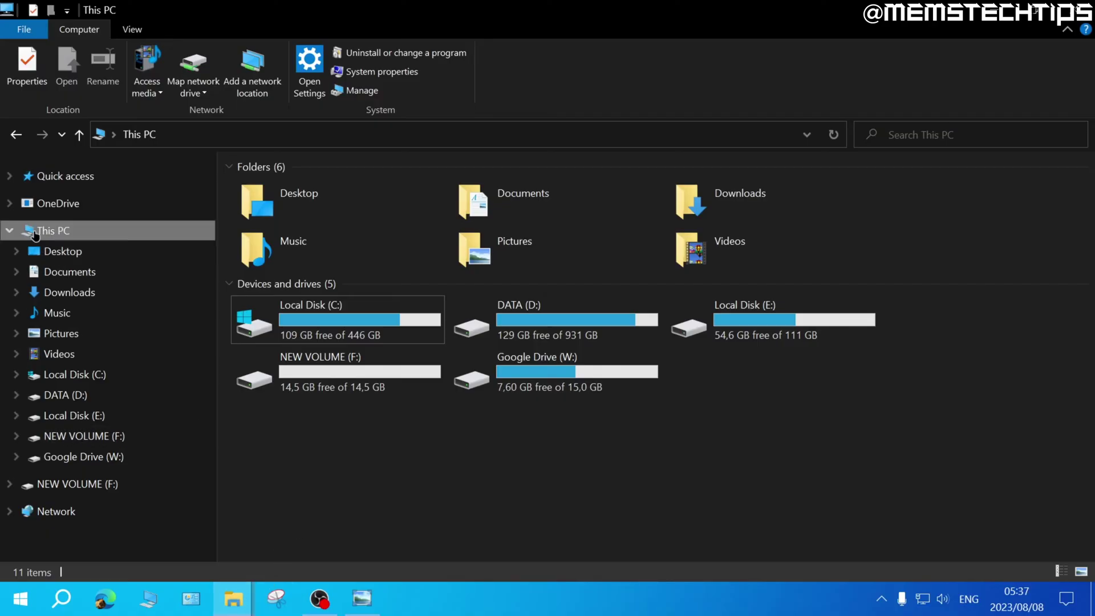
Open This PC and examine the listed drives, their names and storage capacities.
click(108, 231)
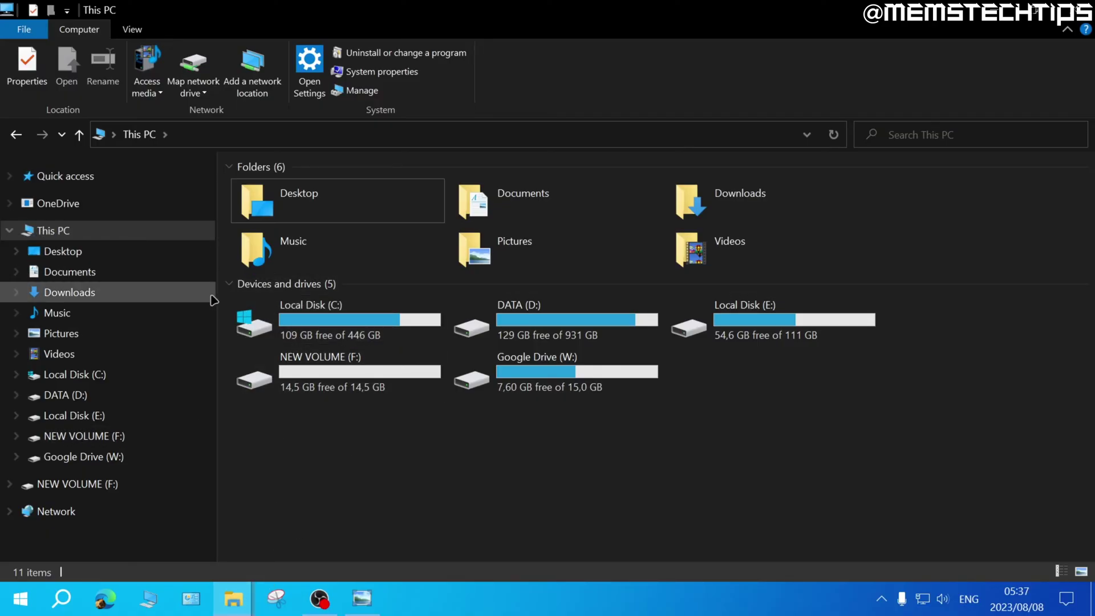
drag(223, 301, 878, 416)
click(758, 464)
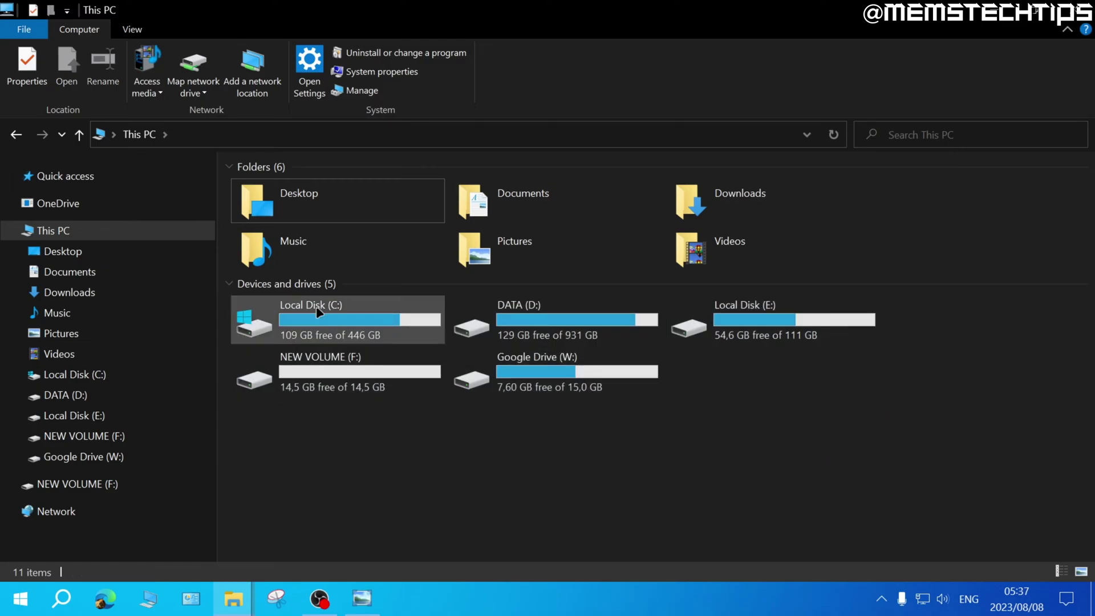
mouse_move(760, 336)
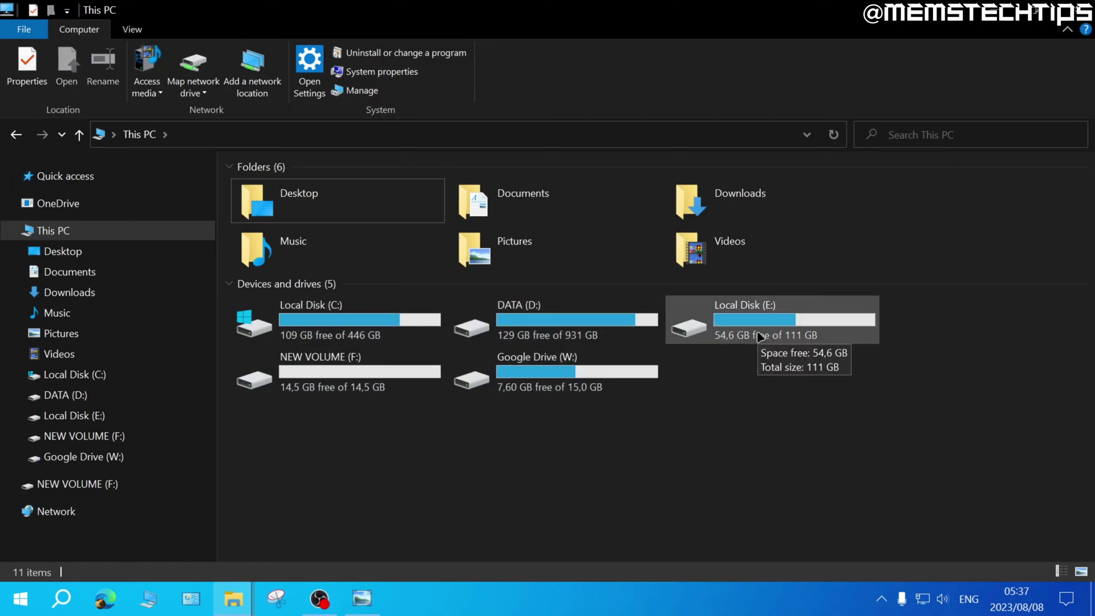
click(723, 374)
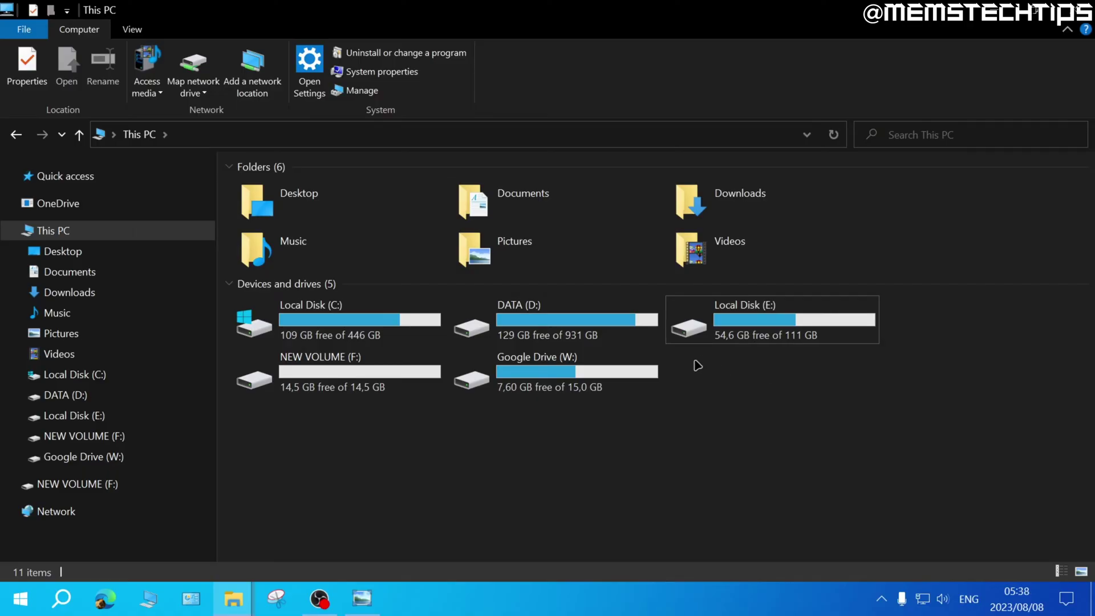
Rename the Local Disk (E:) drive to DELETE ME, granting administrator permission for the change.
click(764, 331)
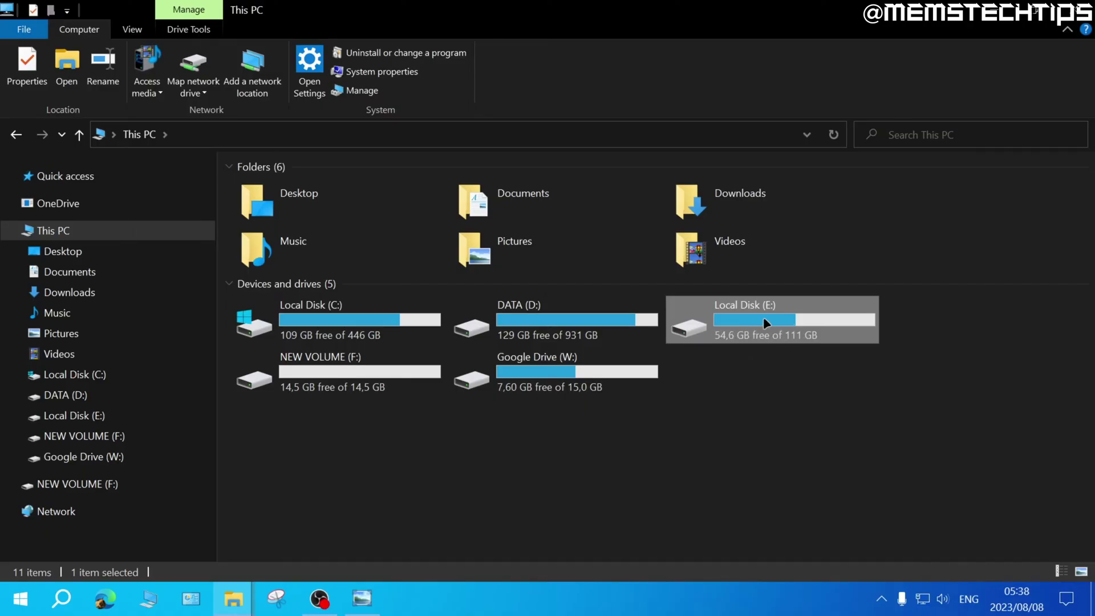
right_click(766, 323)
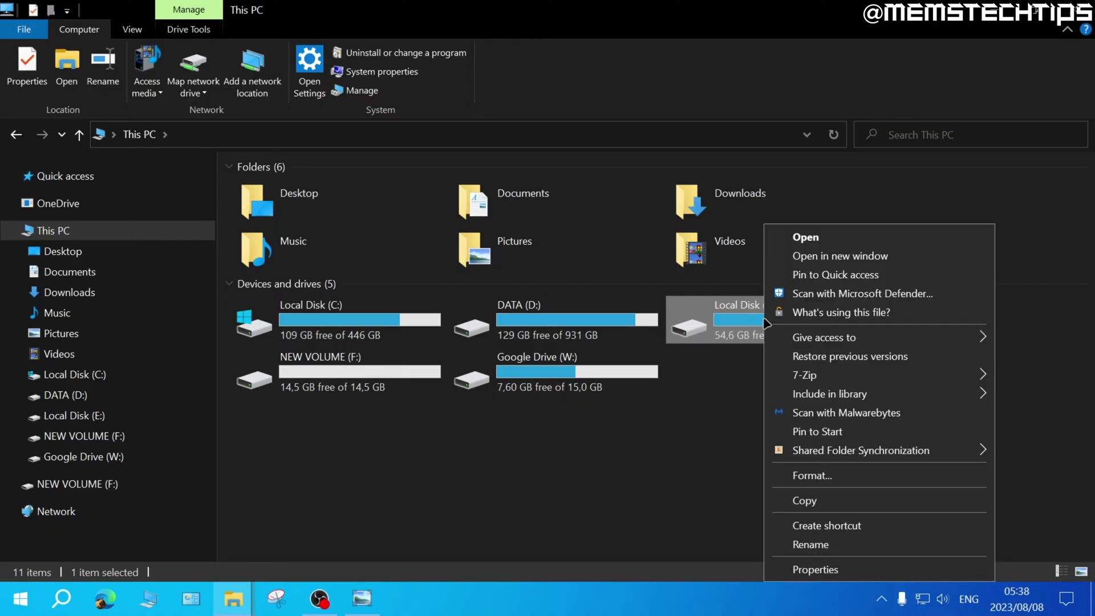
click(858, 547)
text(D)
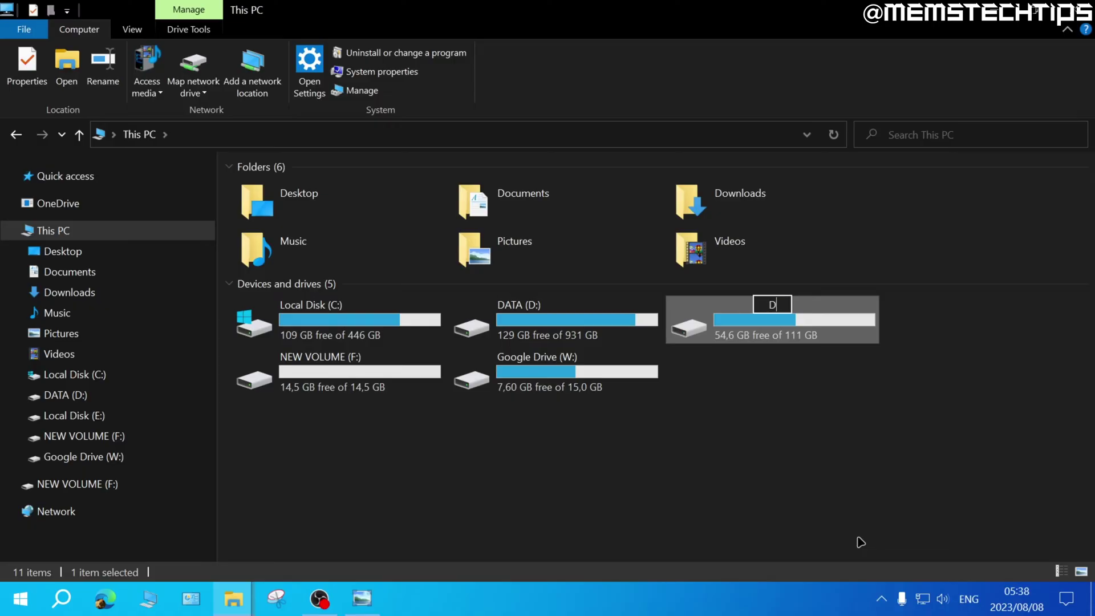
text(ELETE ME)
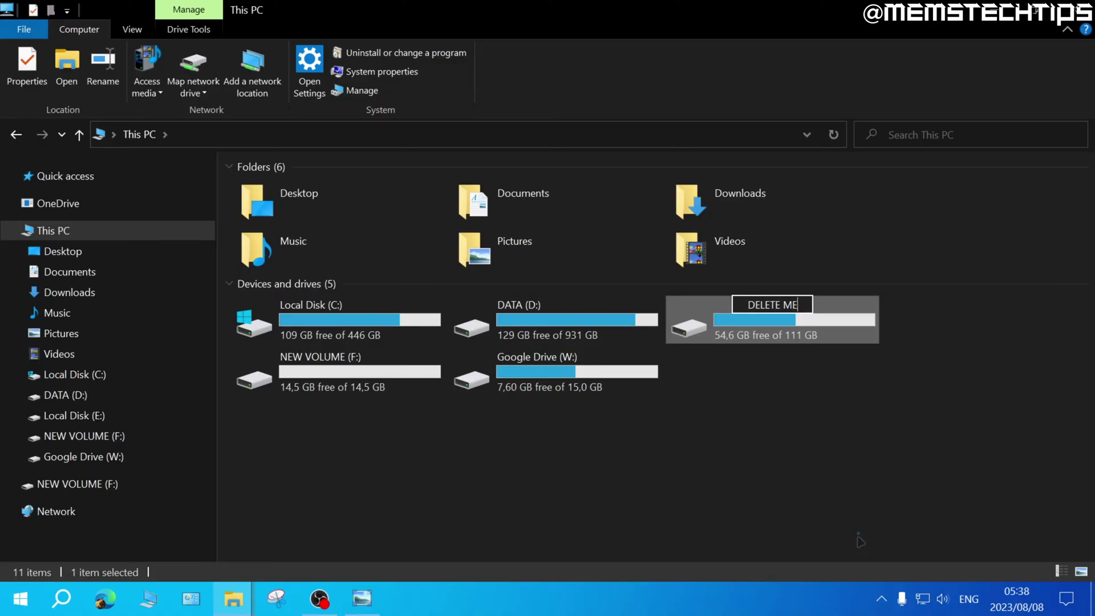
key(Return)
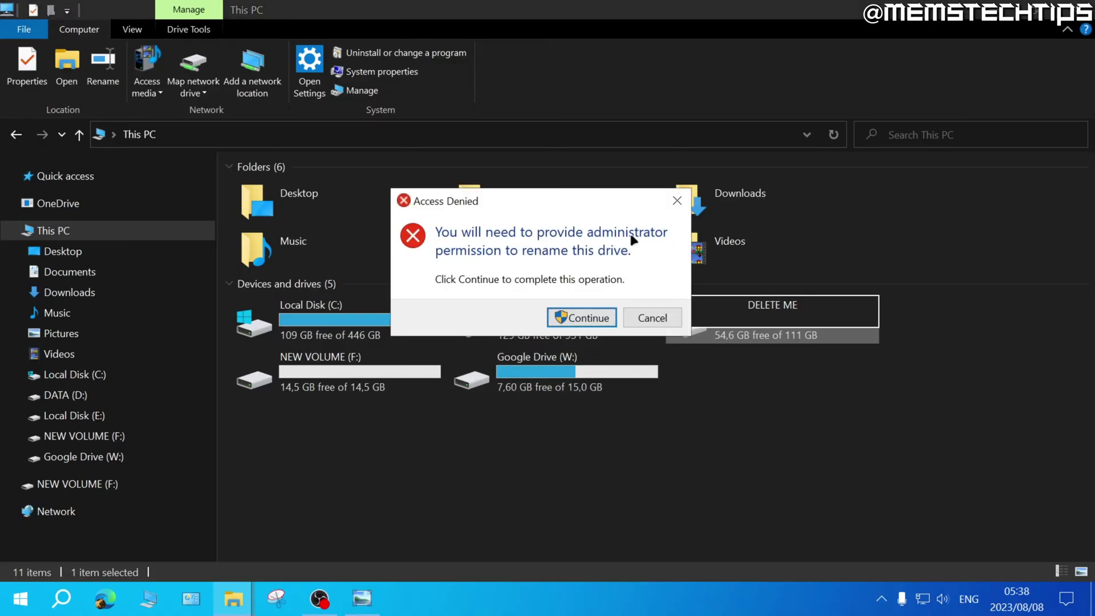
click(592, 319)
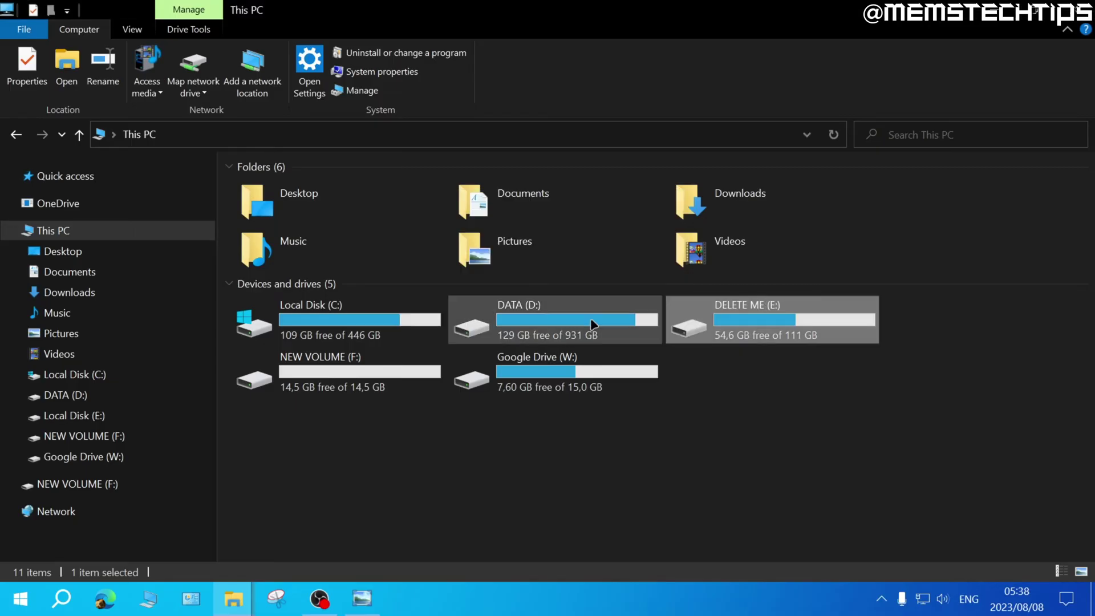
click(775, 384)
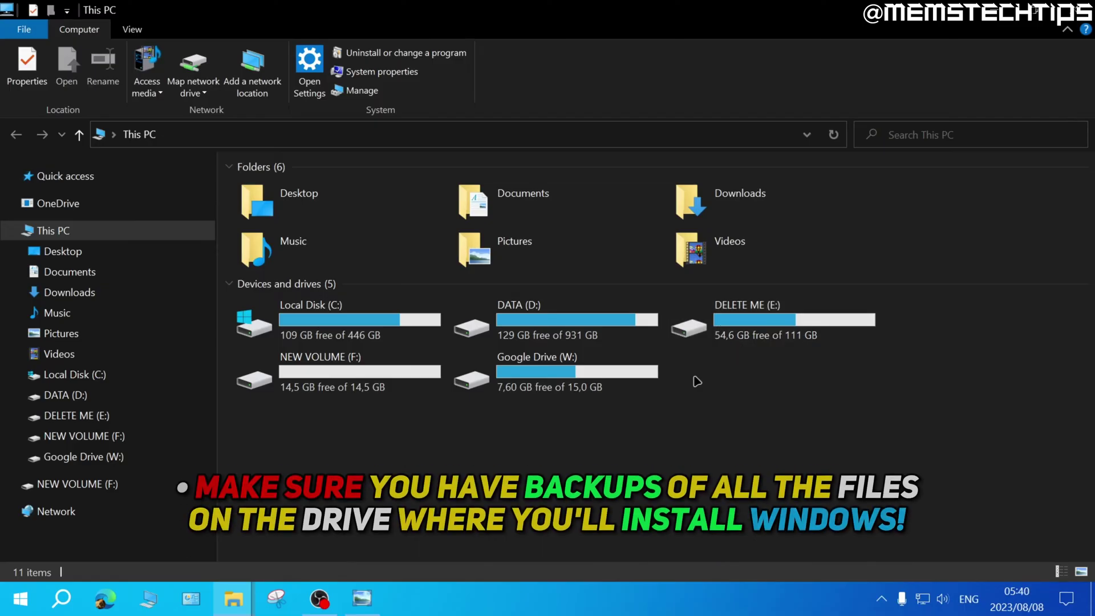
drag(706, 371, 878, 308)
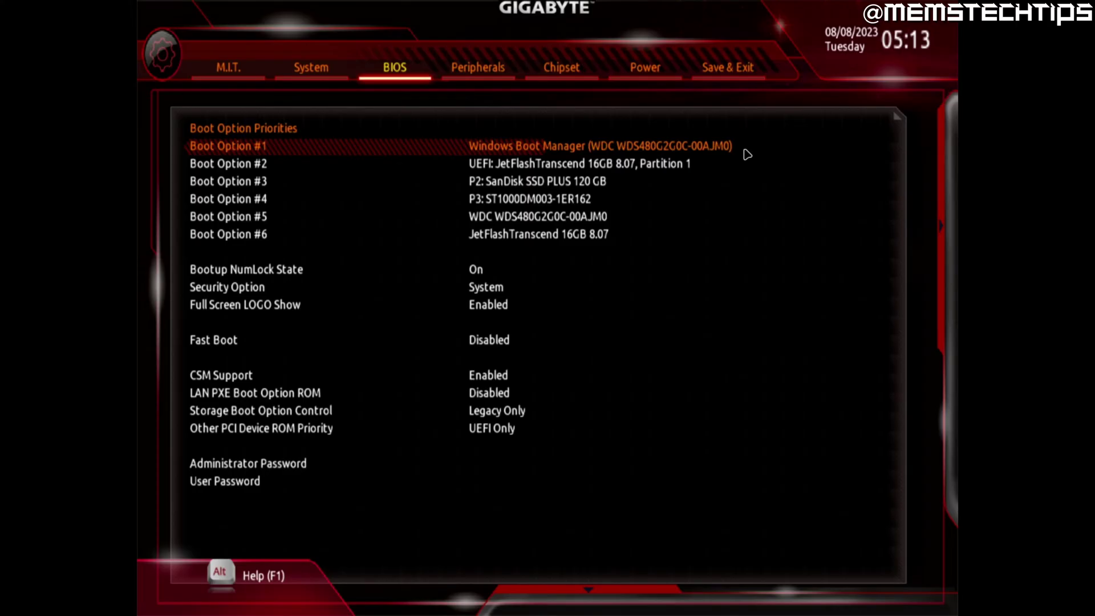
Set Boot Option #1 to UEFI: JetFlashTranscend 16GB 8.07, Partition 1, and save and exit the BIOS setup.
key(Return)
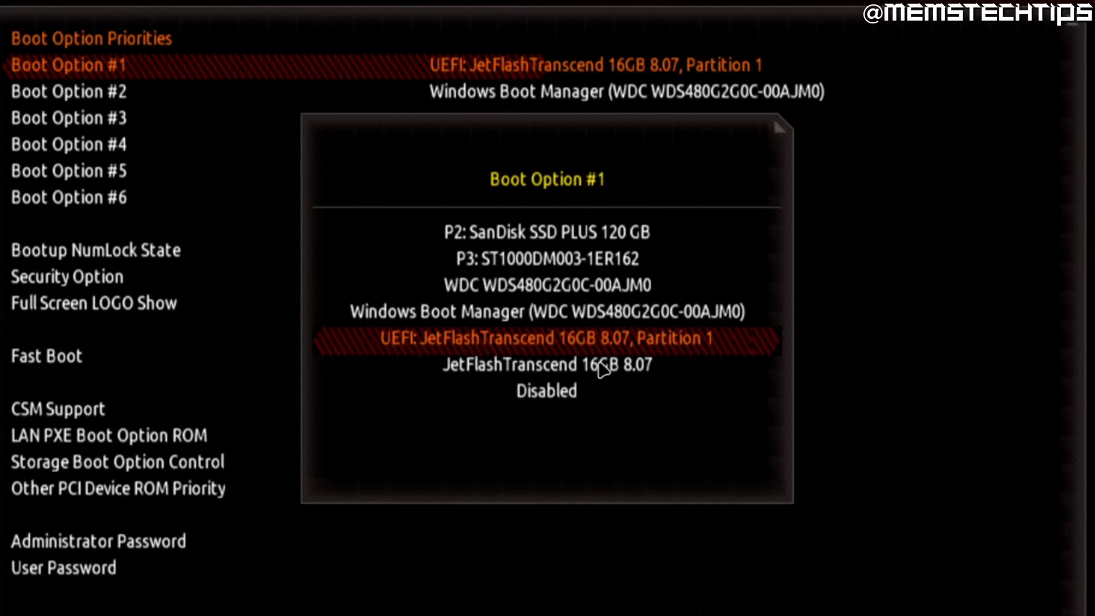
key(Escape)
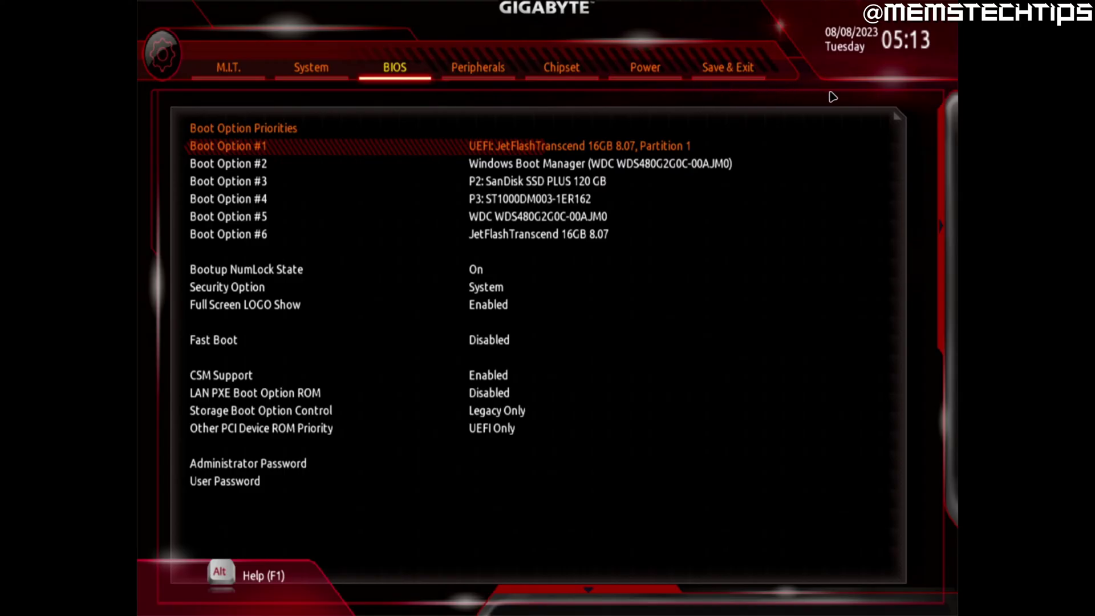
key(Right)
key(Right)
key(Right)
key(Right)
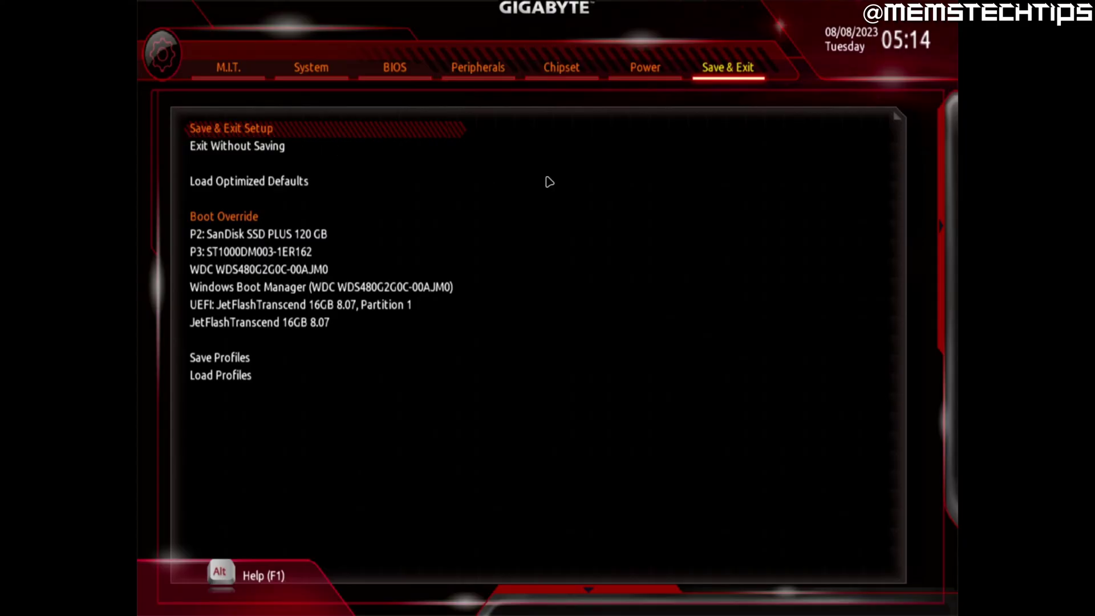
key(Return)
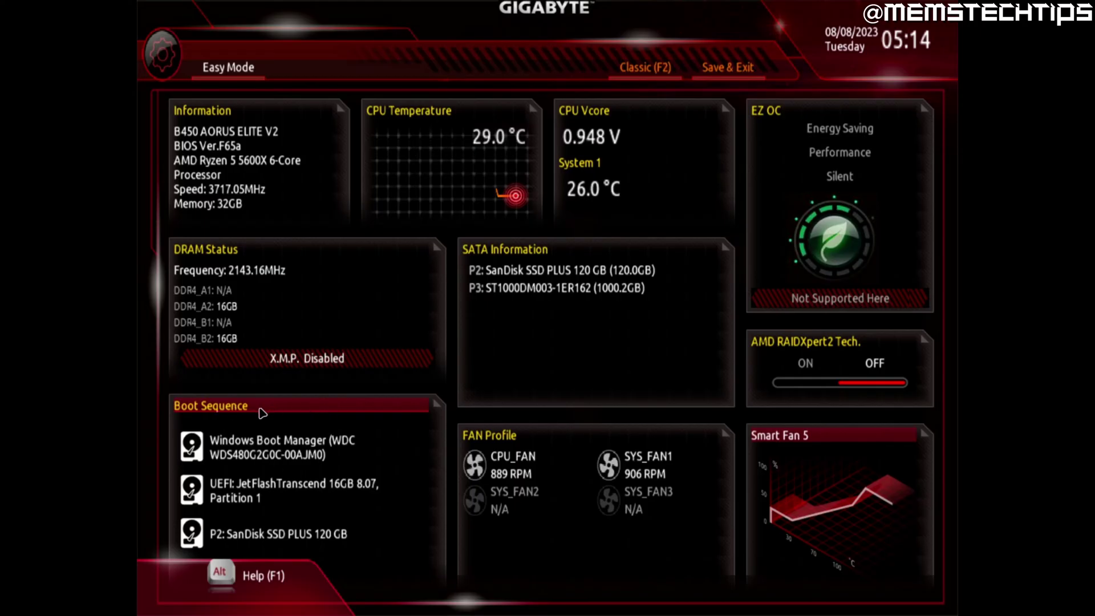
Move UEFI: JetFlashTranscend 16GB 8.07, Partition 1 to first place in the Easy Mode boot sequence, and save and exit.
click(330, 405)
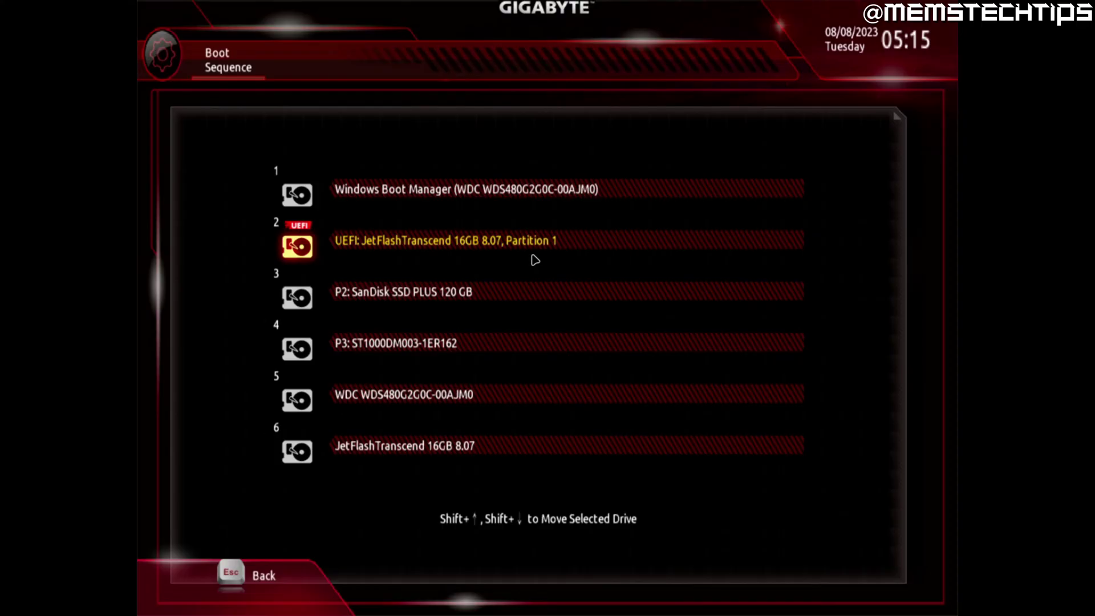
drag(535, 260, 447, 198)
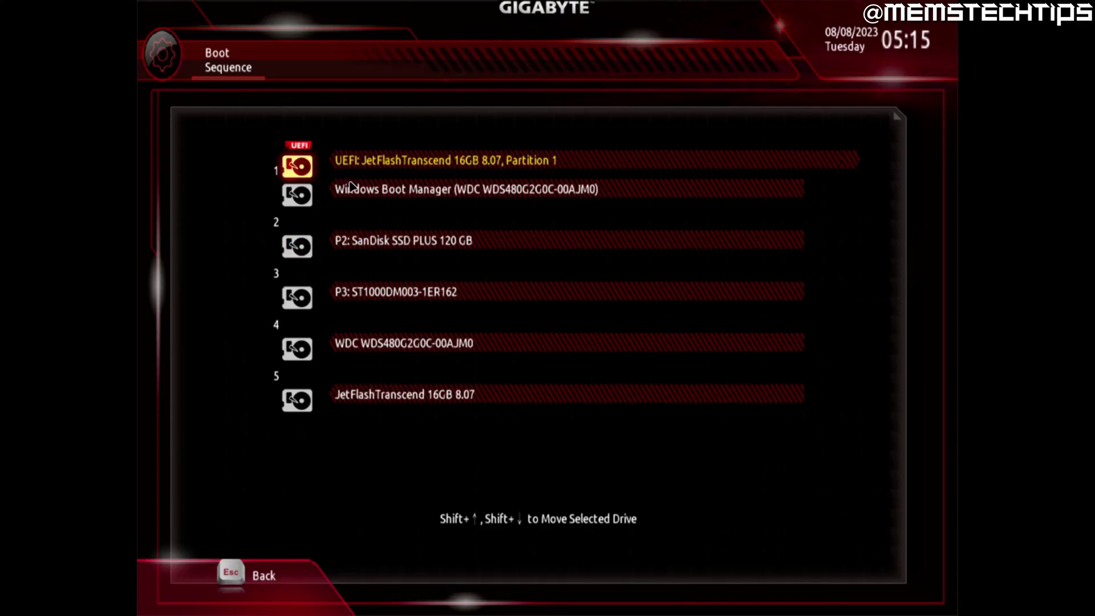
drag(351, 186, 365, 183)
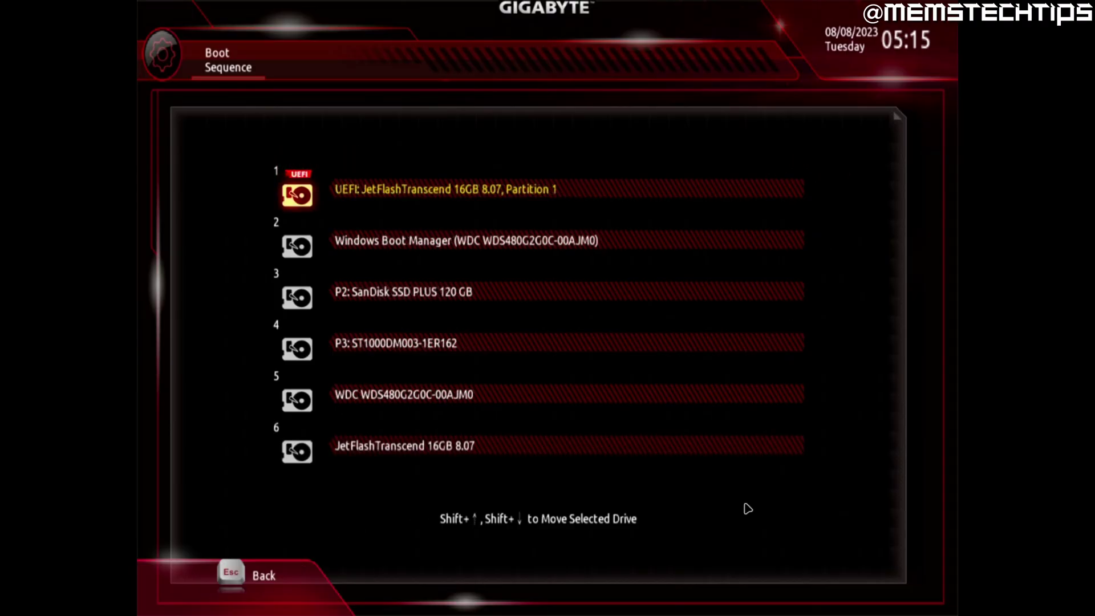
key(Escape)
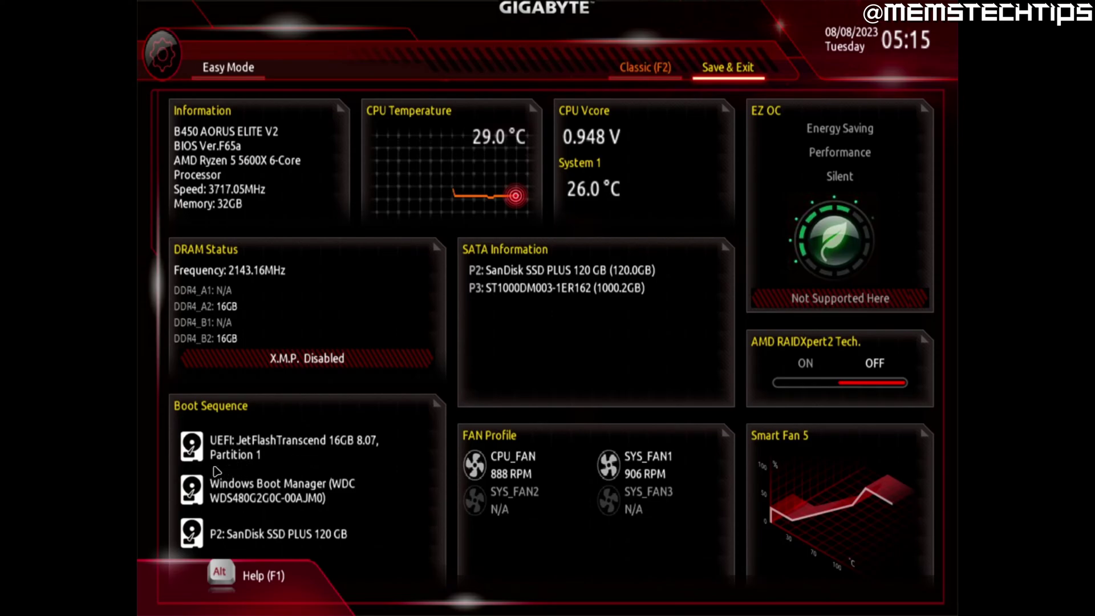
click(739, 71)
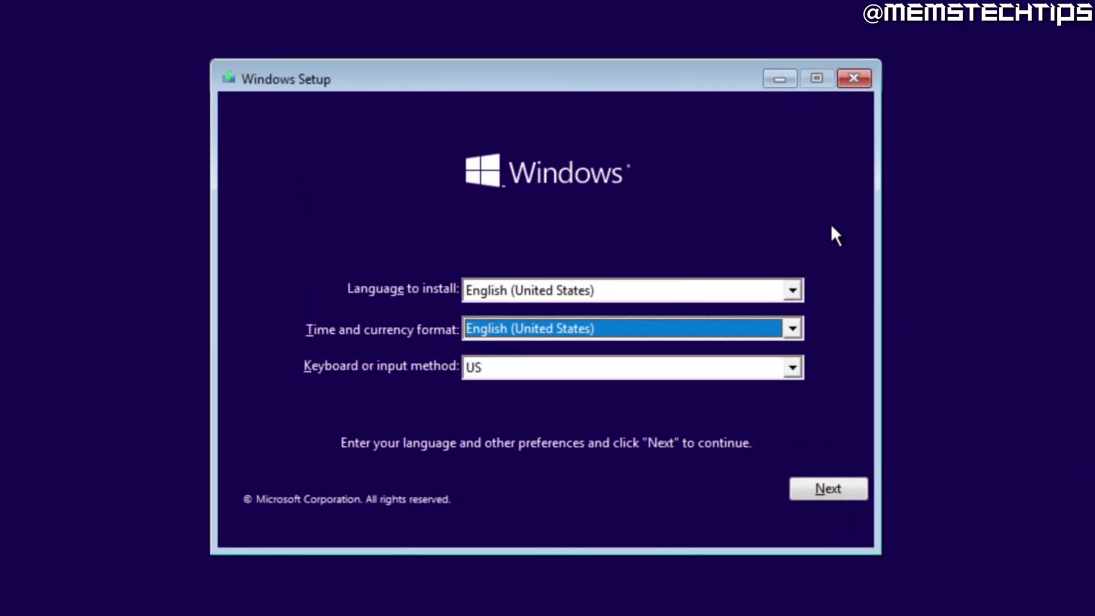
Choose English (United States) as the time and currency format and US as the keyboard method, and continue Windows Setup.
key(shift+Tab)
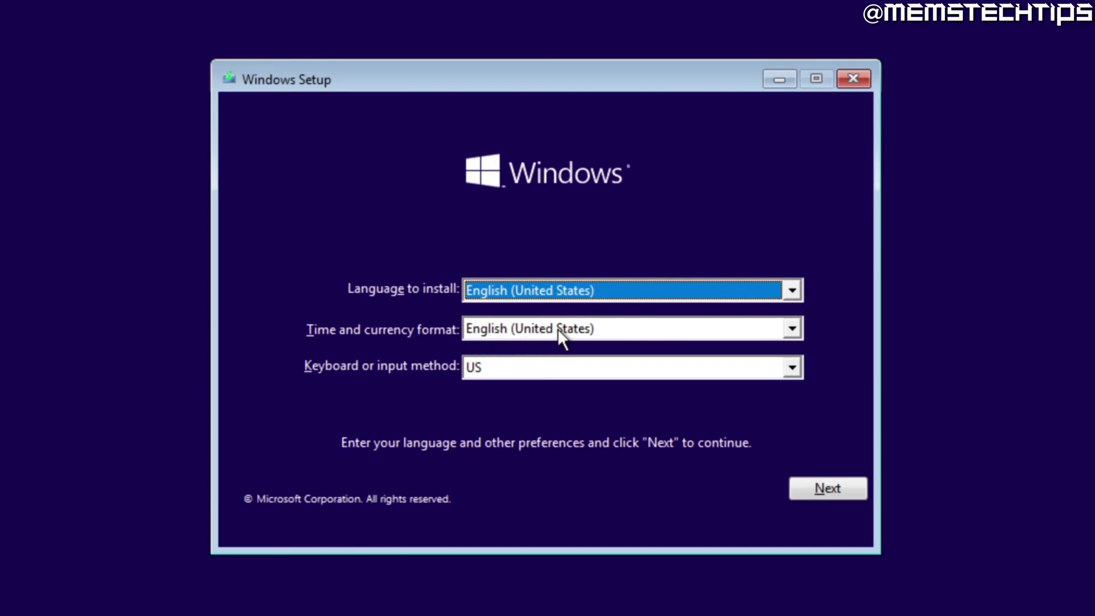
click(791, 328)
click(793, 327)
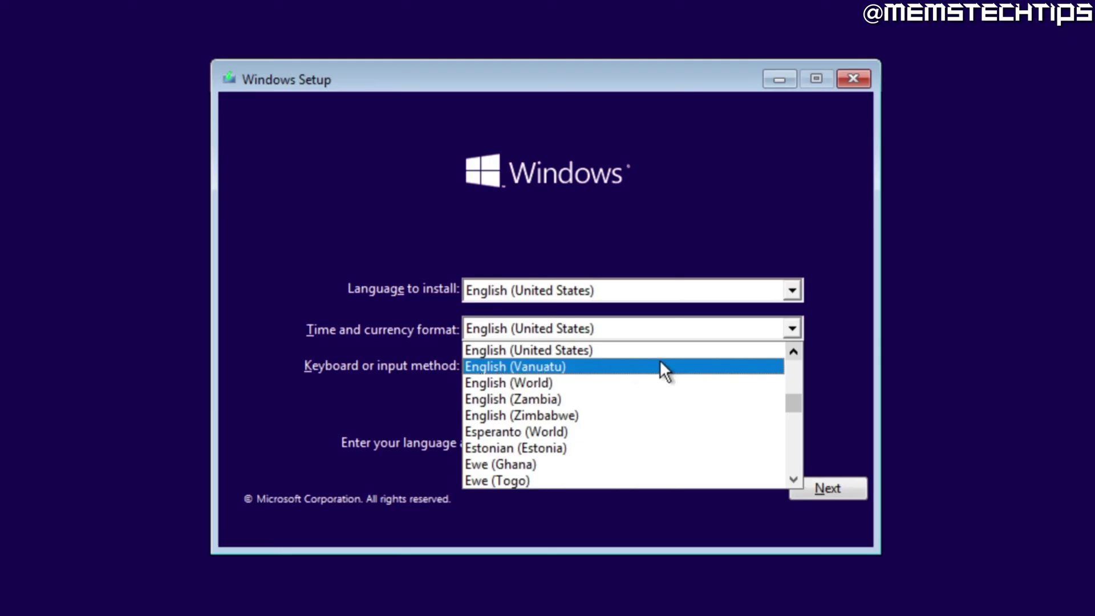
click(793, 351)
click(793, 351)
click(608, 382)
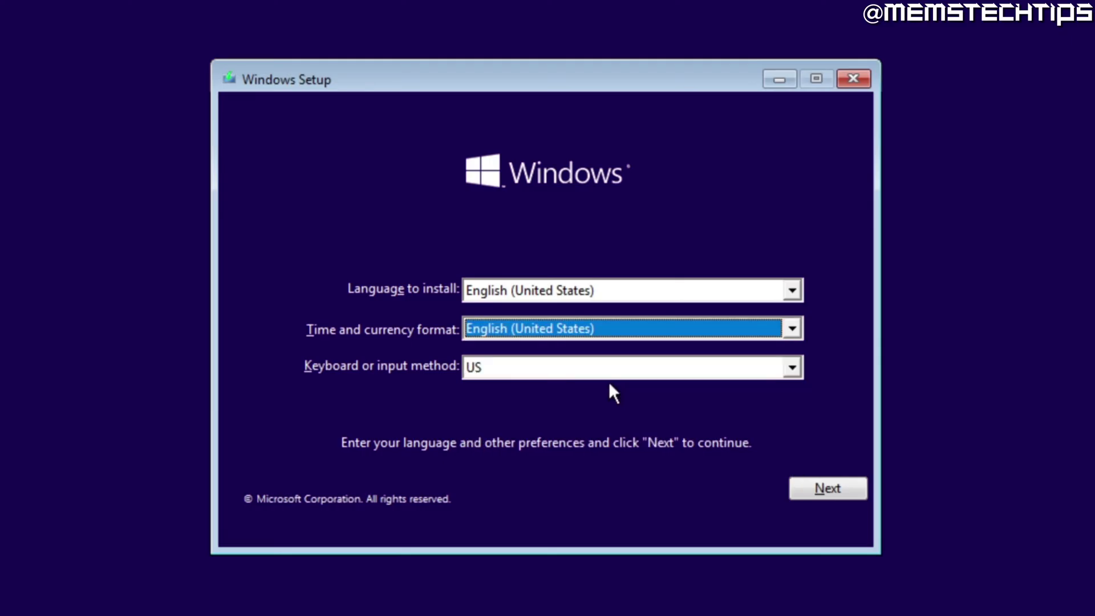
click(792, 368)
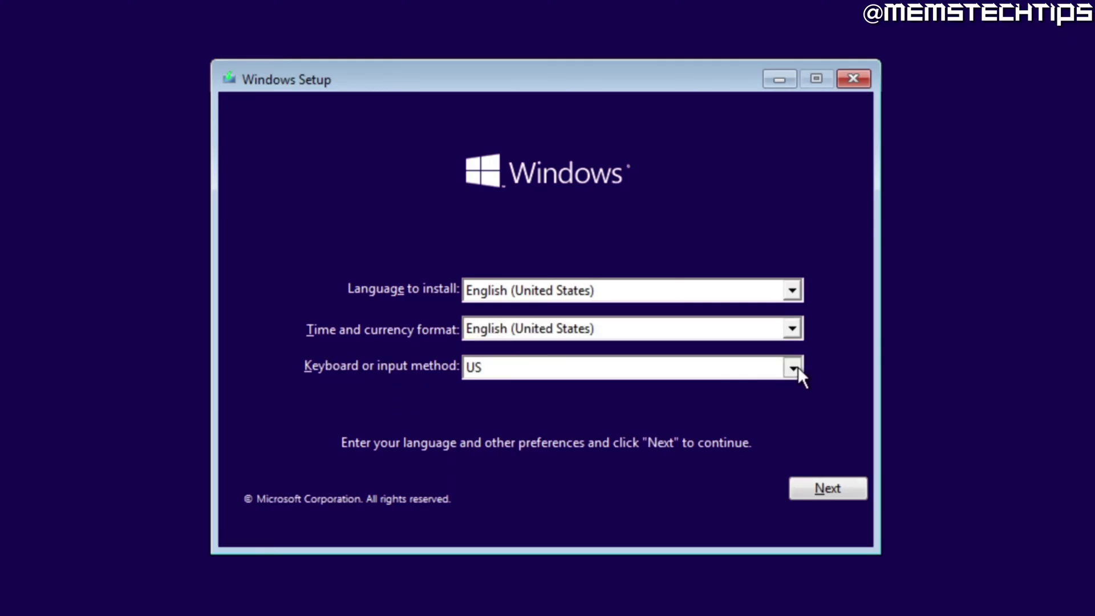
click(735, 389)
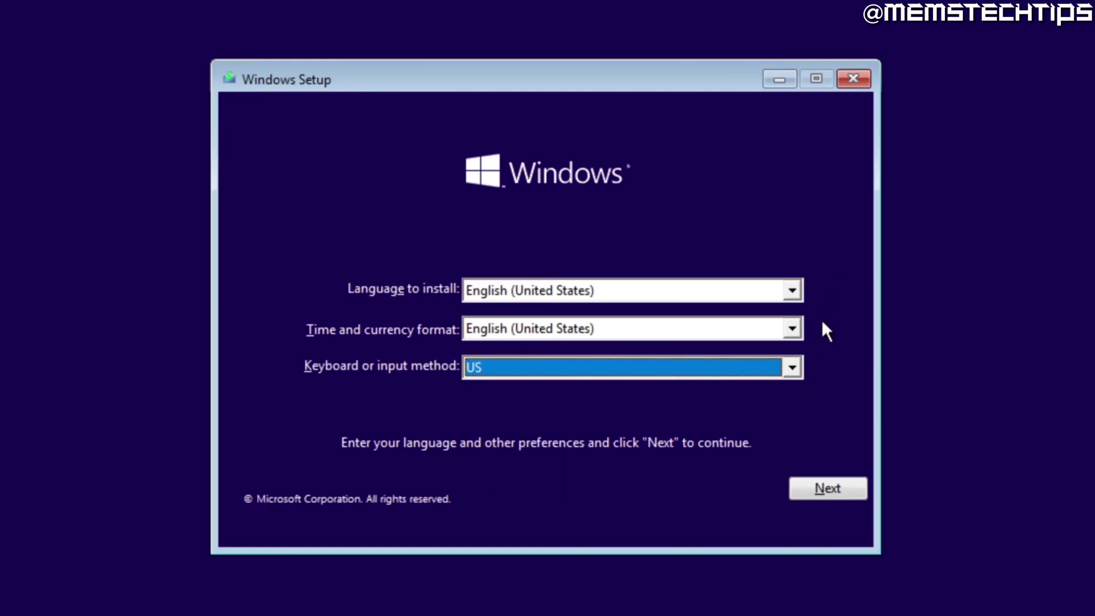
click(842, 489)
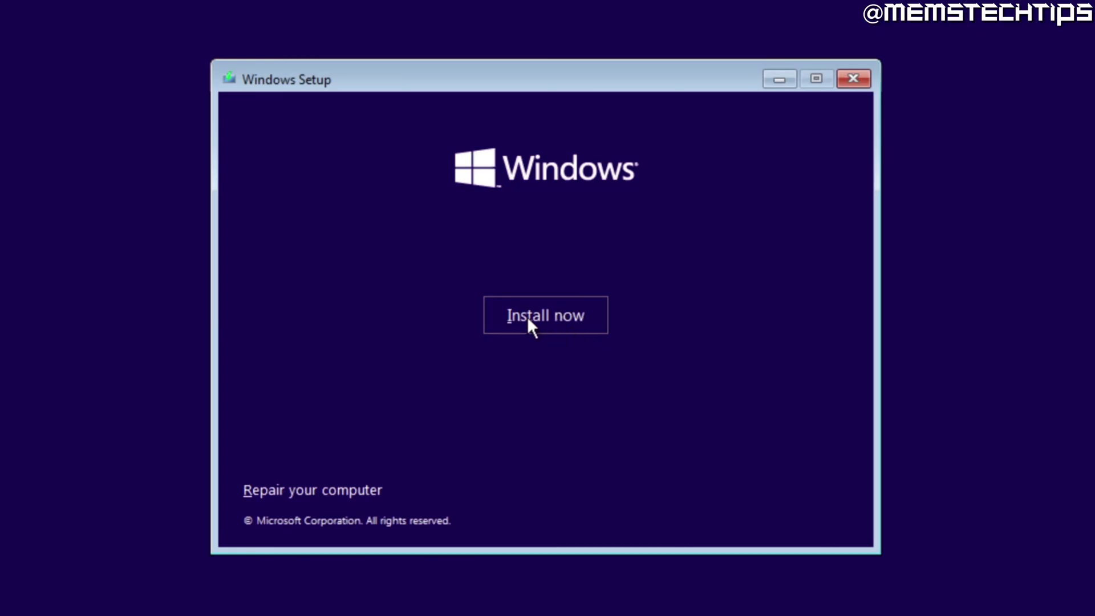
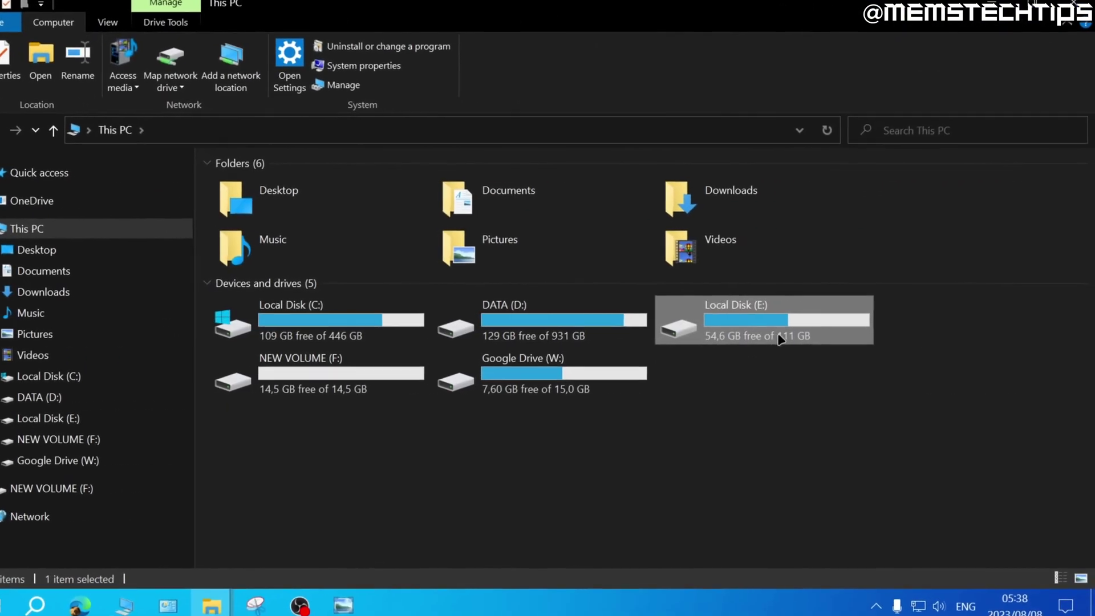
Enter DELETE ME as the new name of the Local Disk (E:) drive in This PC.
right_click(758, 324)
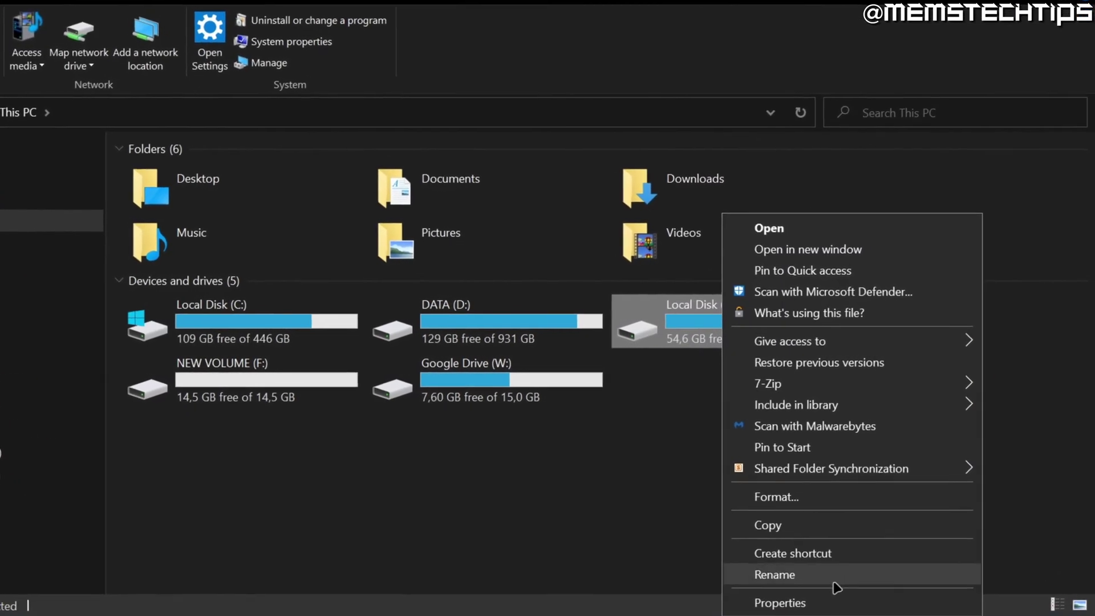
click(843, 564)
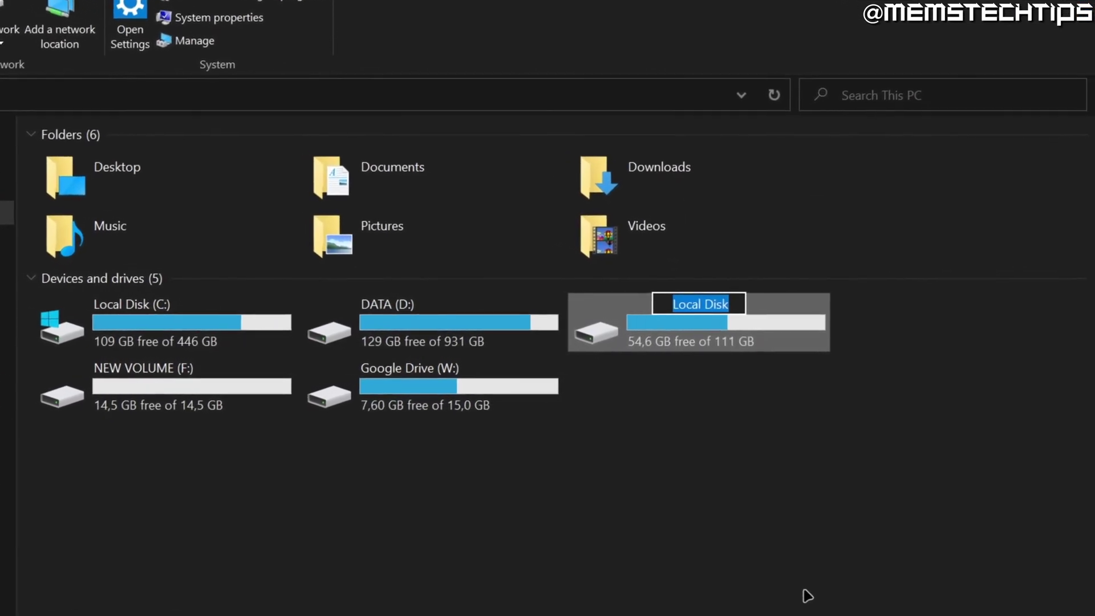
text(DELETE ME)
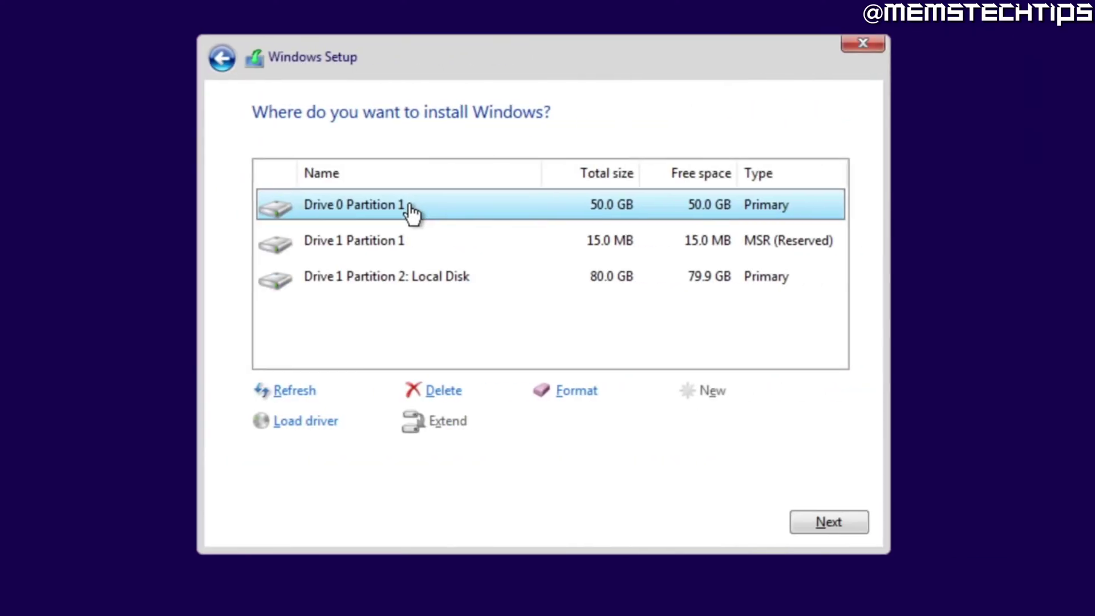
Delete Drive 1 Partition 2: Local Disk from the installation drives, accepting the loss of its data.
click(410, 241)
click(421, 277)
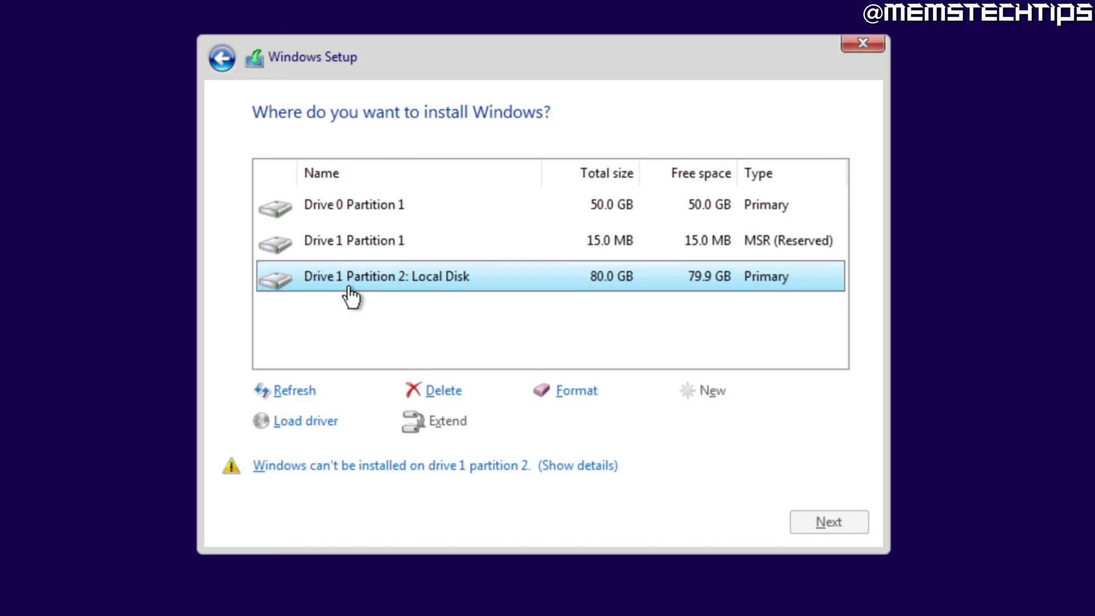
click(346, 254)
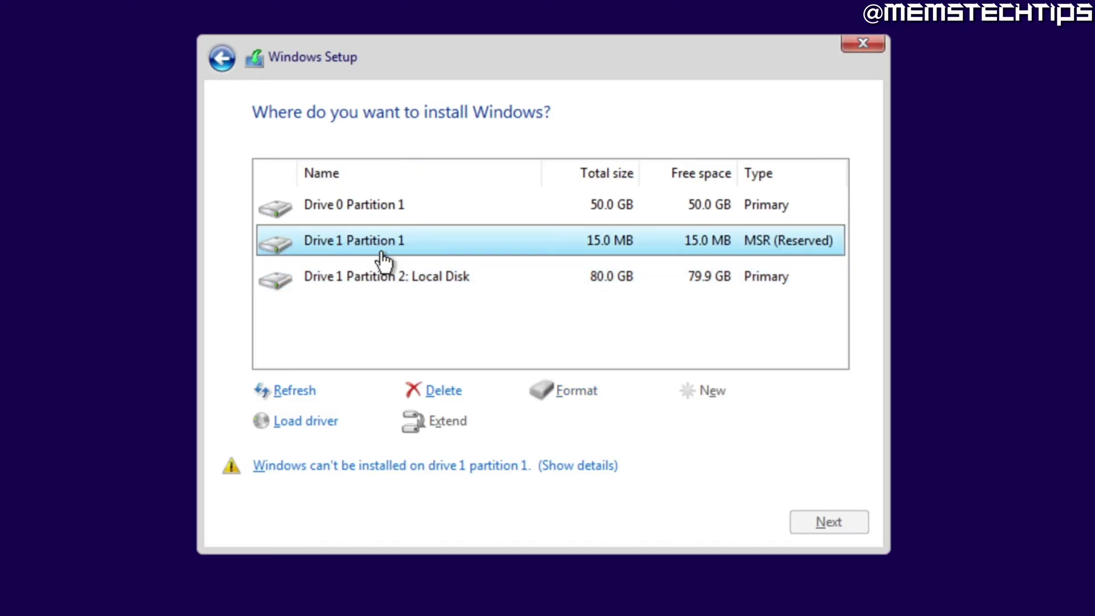
click(338, 220)
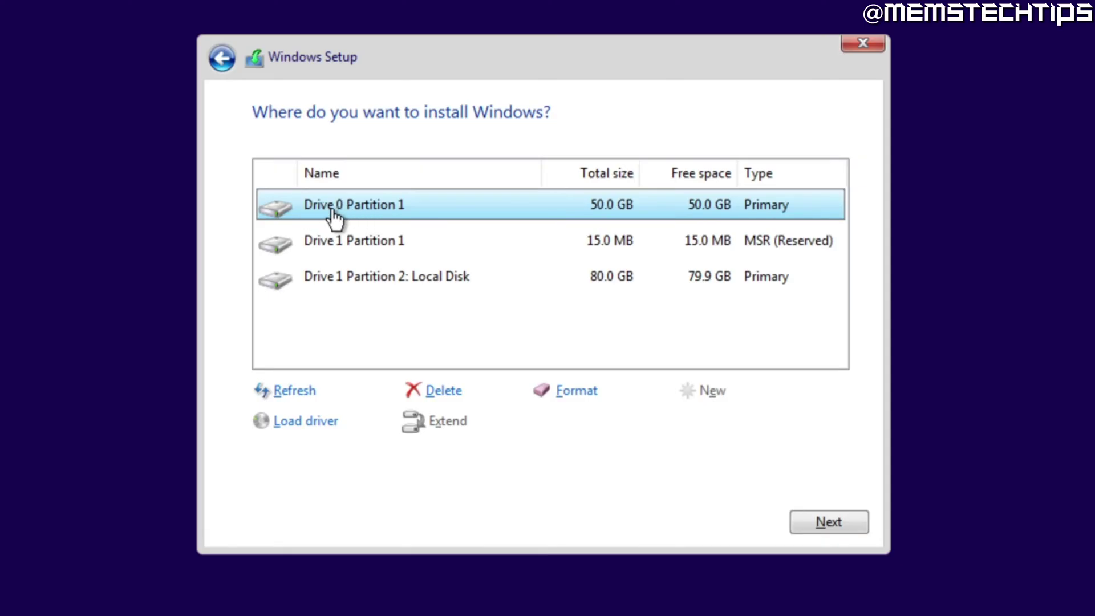
click(365, 279)
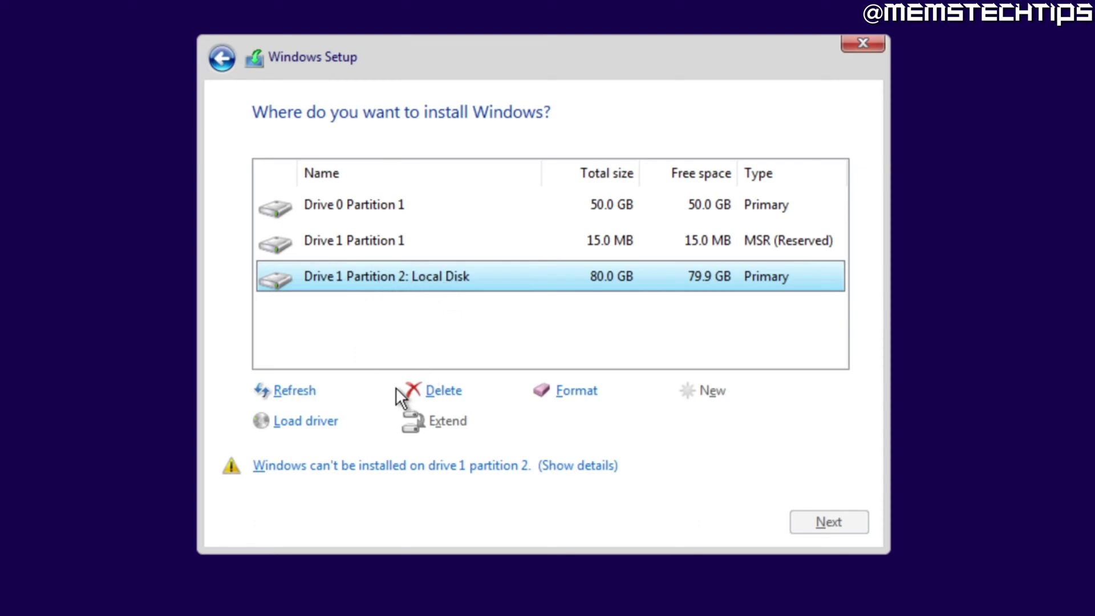
click(443, 390)
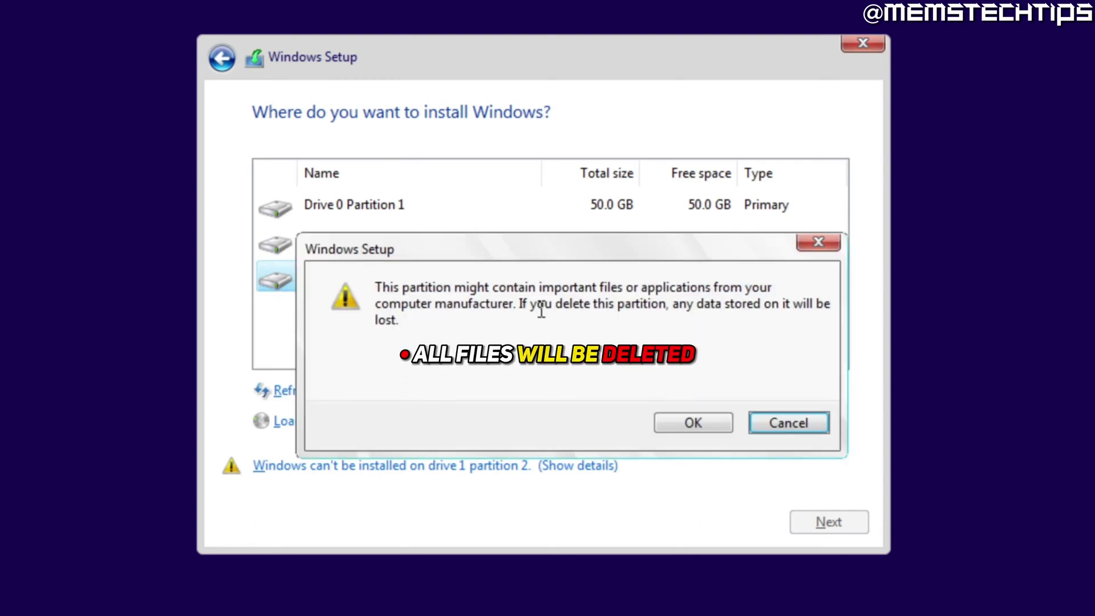
drag(492, 288, 623, 289)
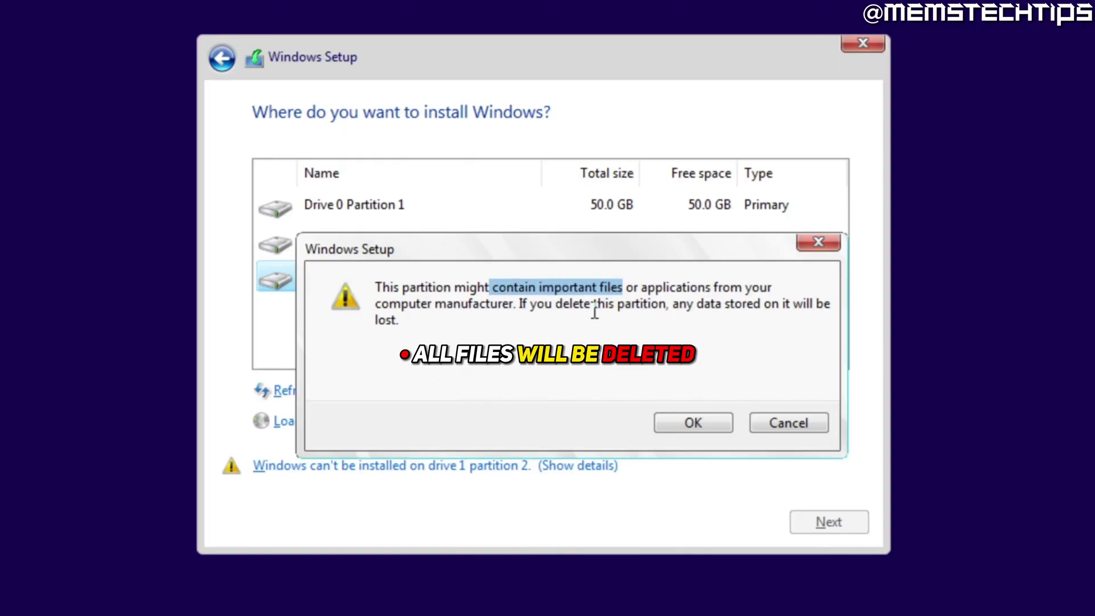
click(697, 422)
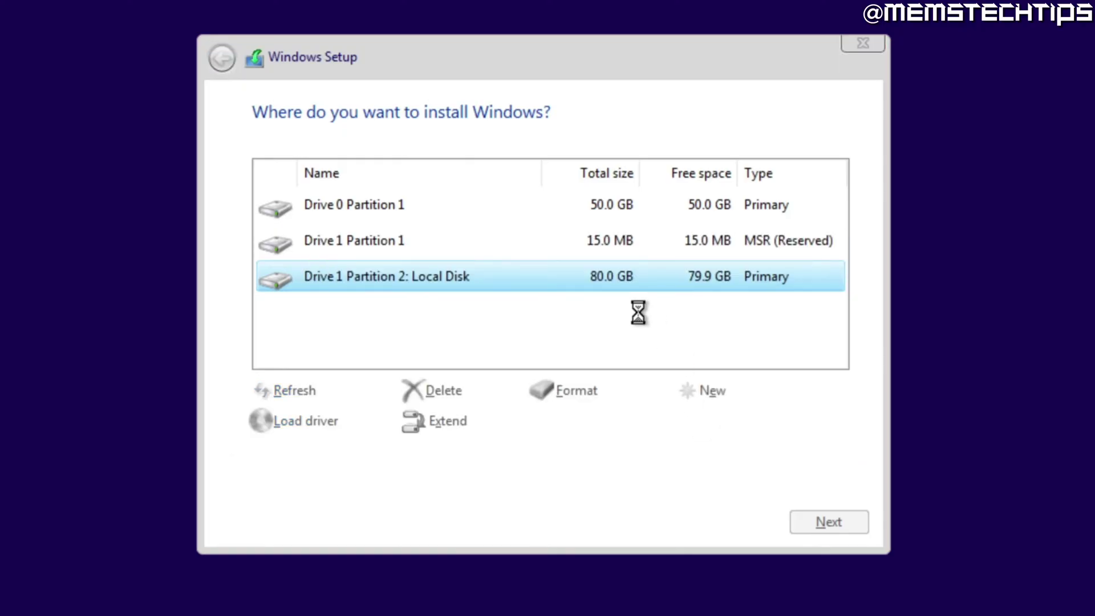
Delete the MSR (Reserved) Drive 1 Partition 1 and start installing Windows on Drive 1 Unallocated Space.
click(370, 244)
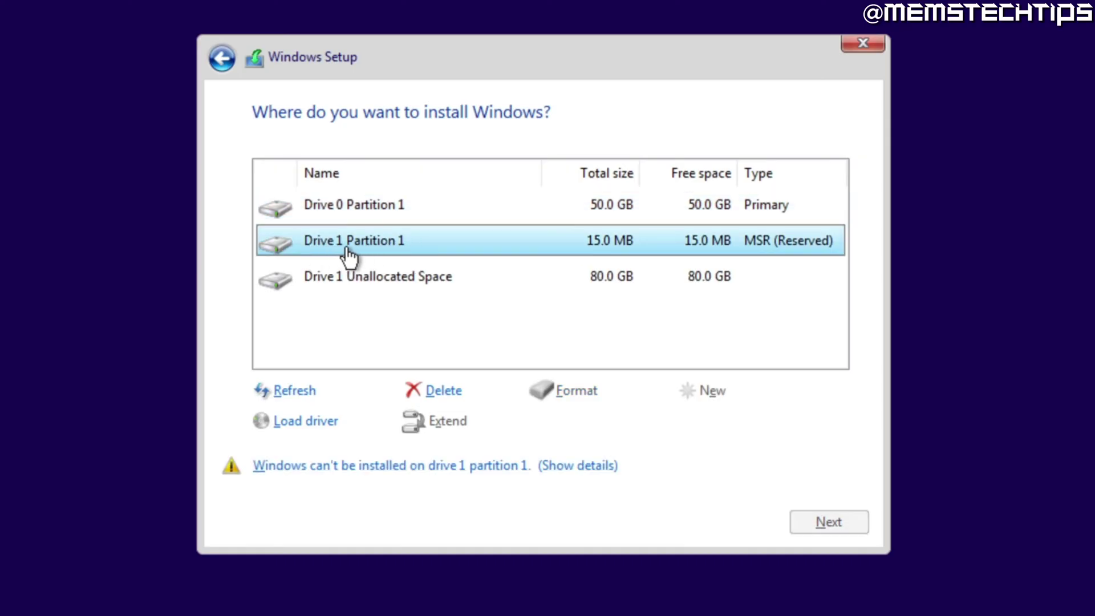
click(440, 393)
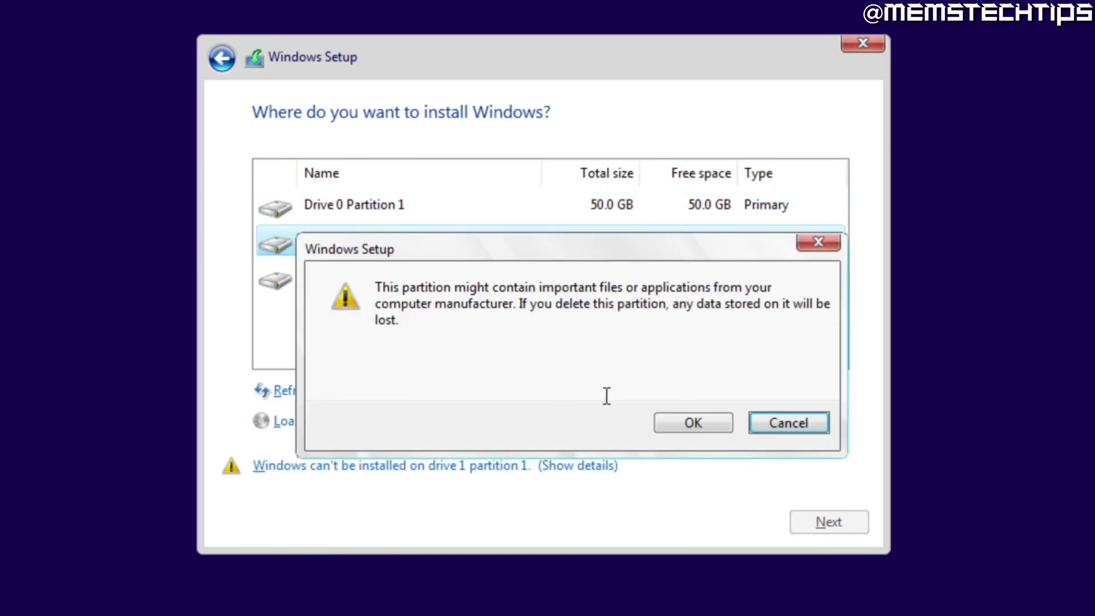
click(657, 428)
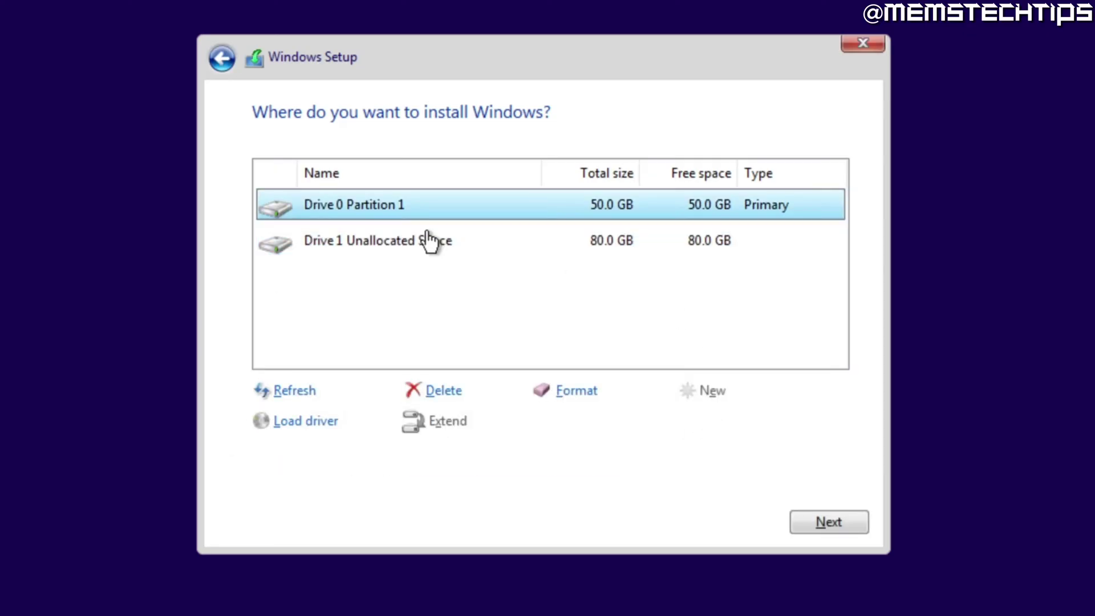
click(334, 246)
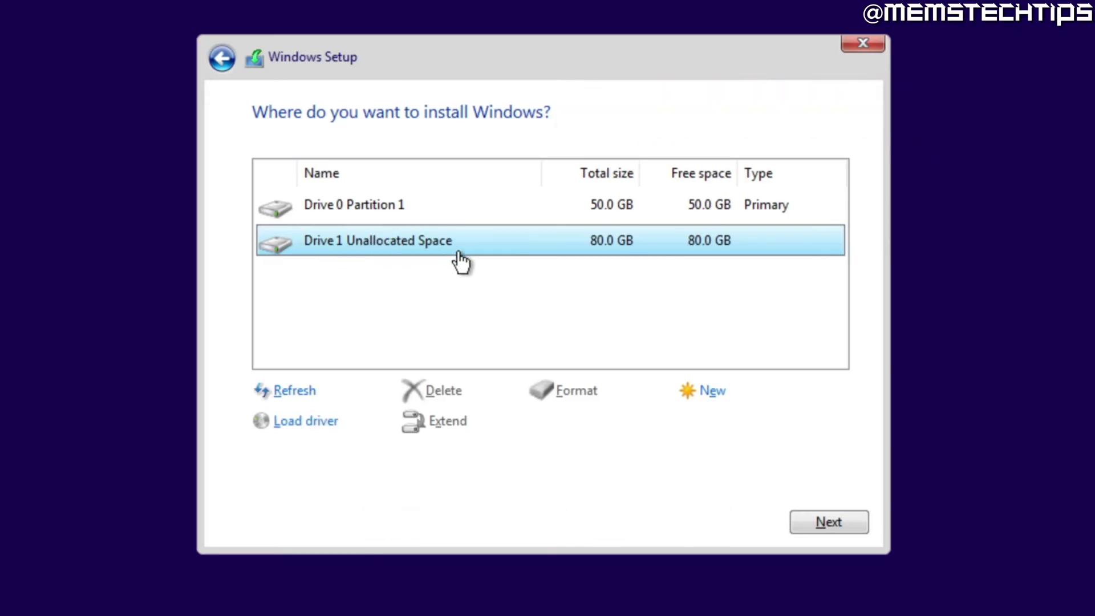
click(851, 521)
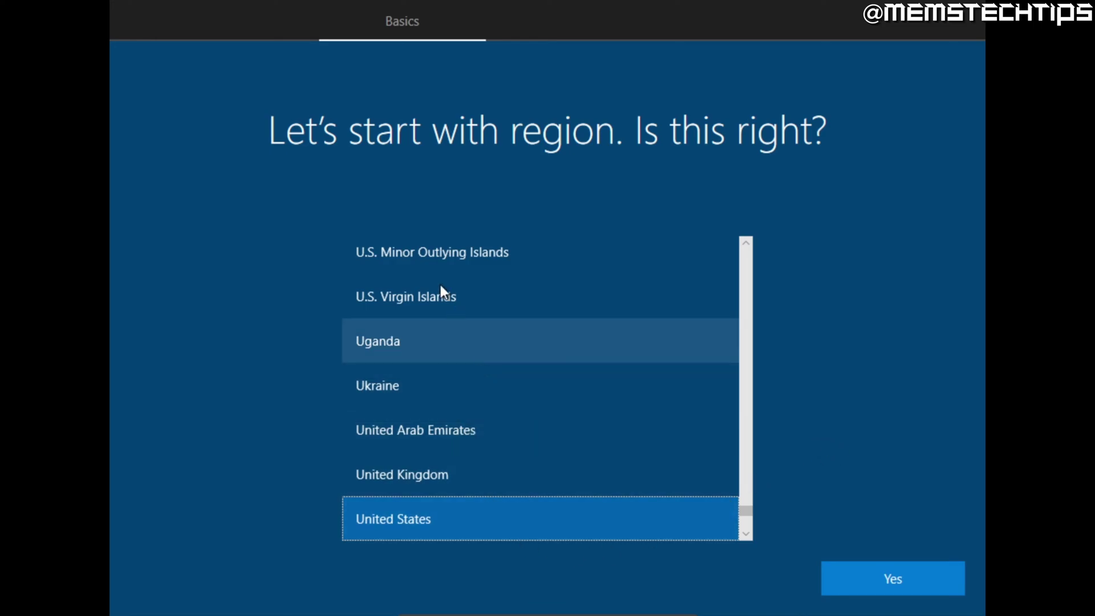
Confirm United States as the region and US as the only keyboard layout, without adding a second one.
click(869, 581)
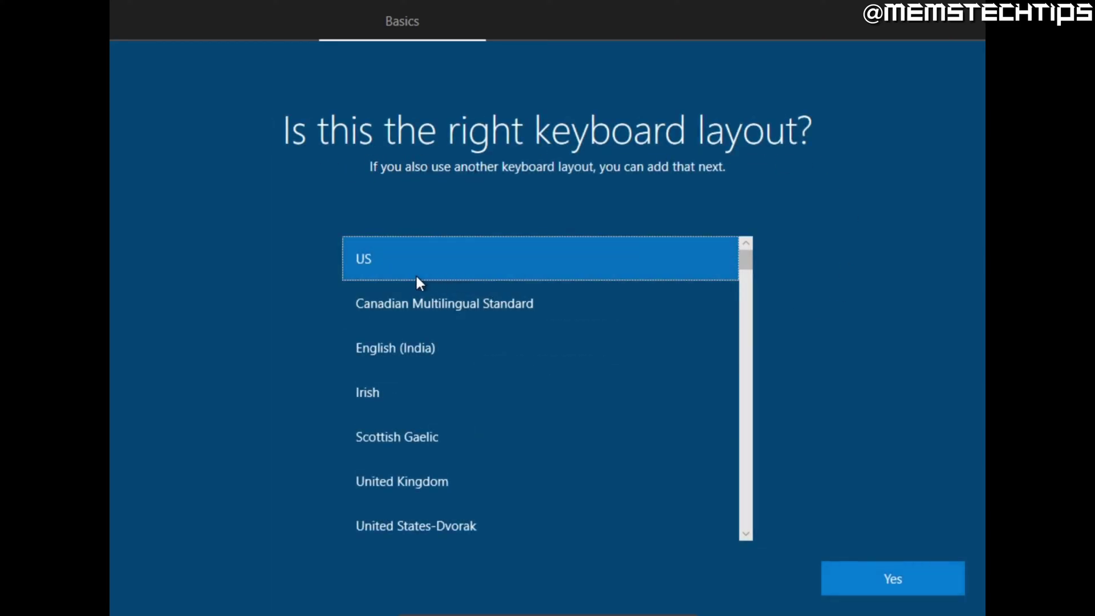
click(861, 578)
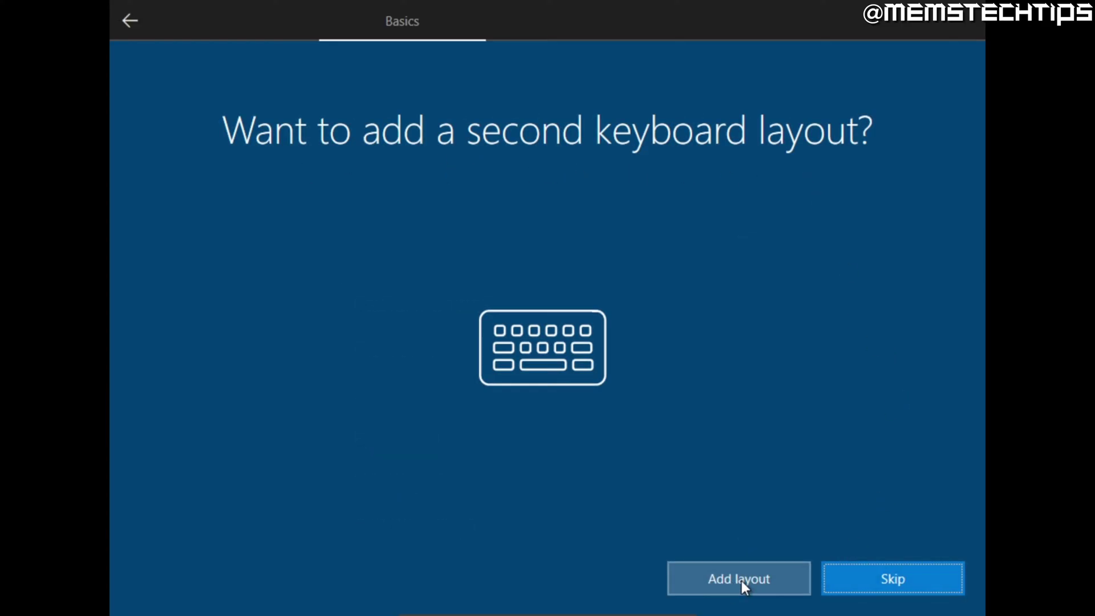
click(933, 588)
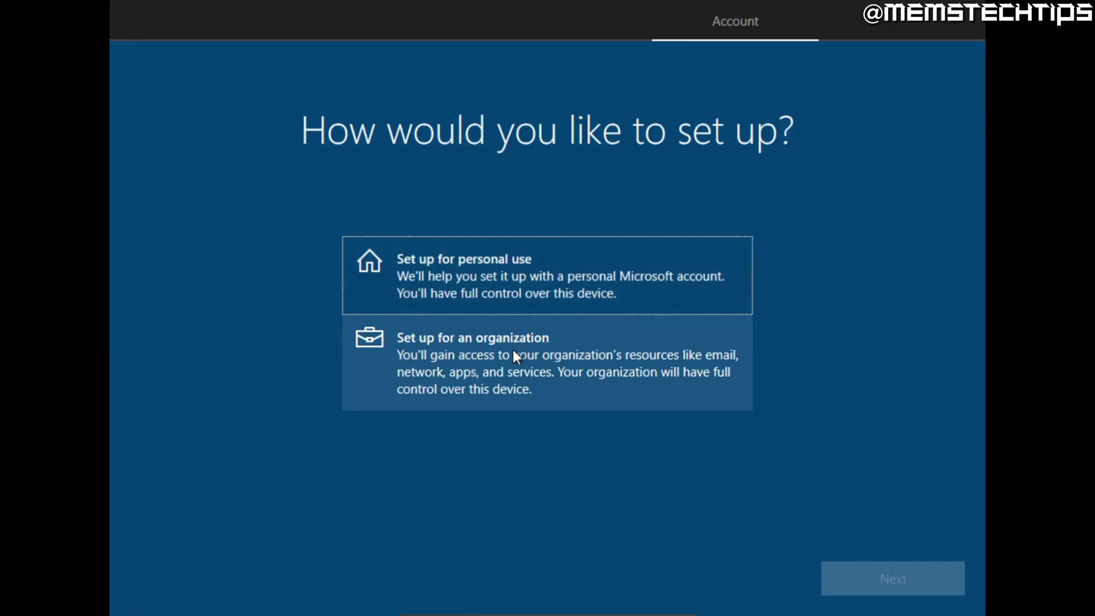
Choose to set up for an organization and use Domain join instead of signing in with a Microsoft account.
click(453, 246)
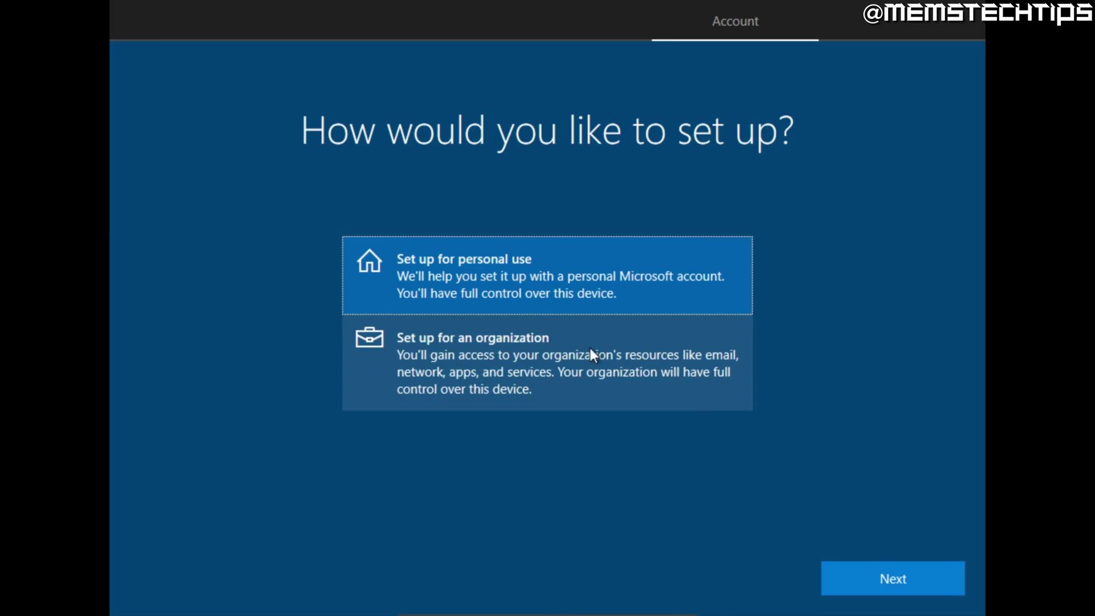
click(558, 349)
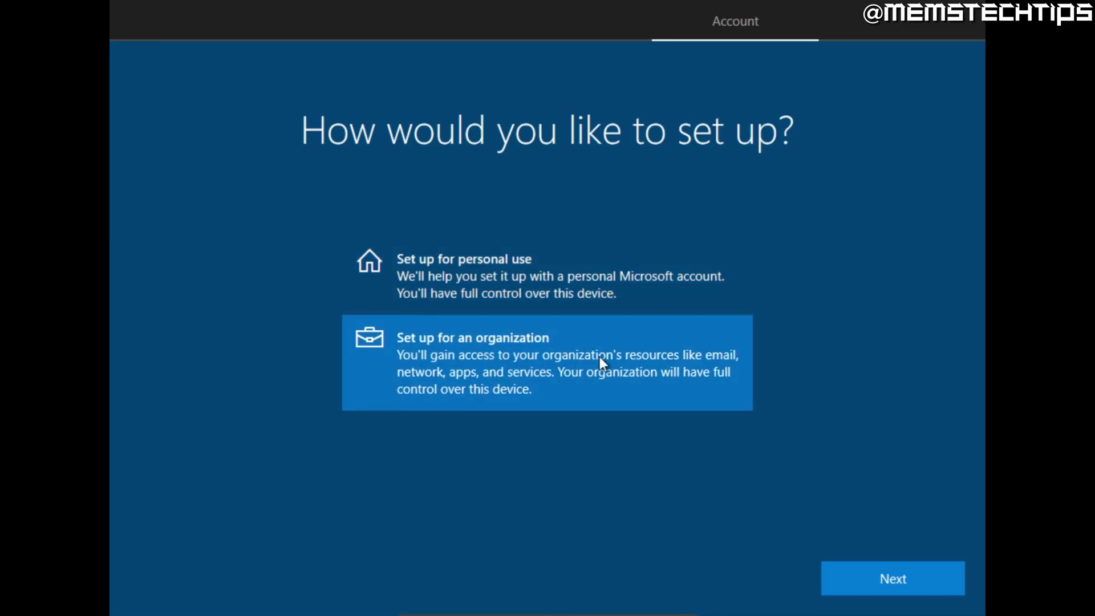
click(854, 581)
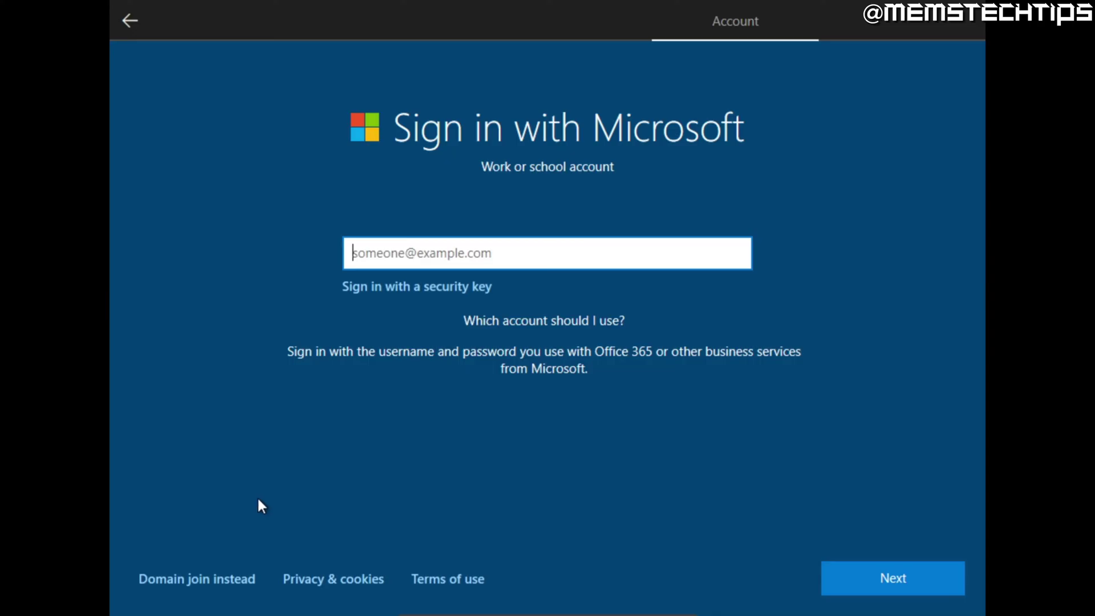
click(229, 593)
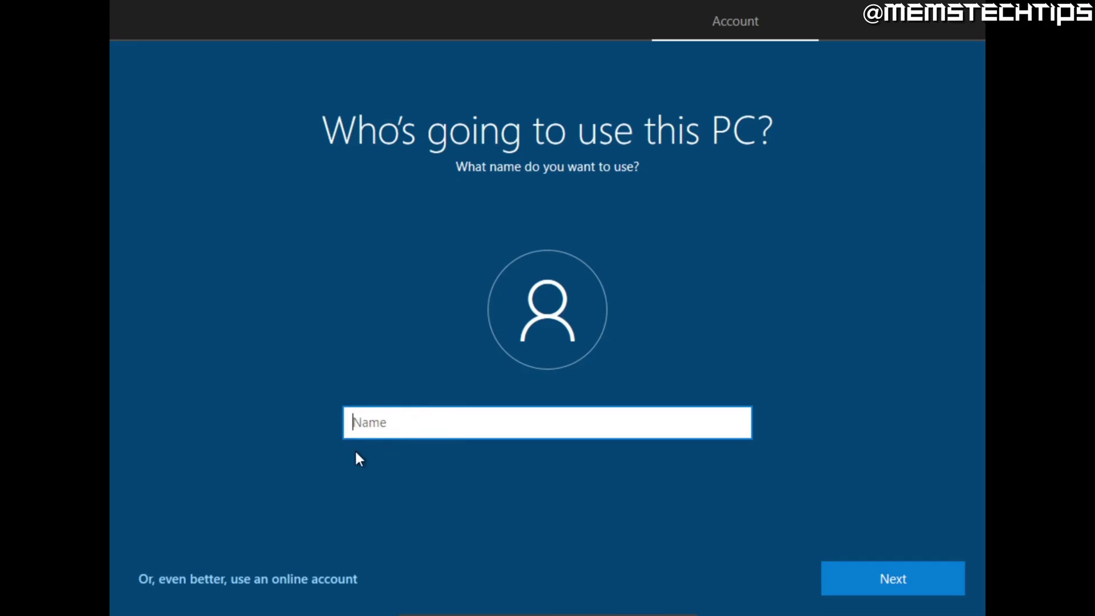
Enter the user name for the local account and continue with the password left blank.
text(memory)
click(920, 581)
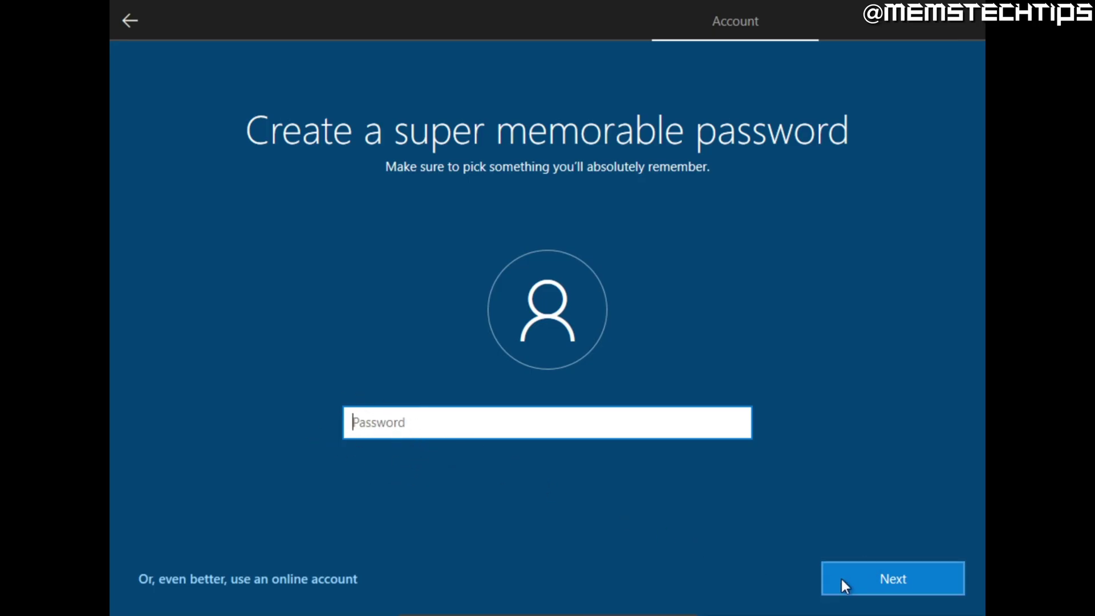
click(929, 591)
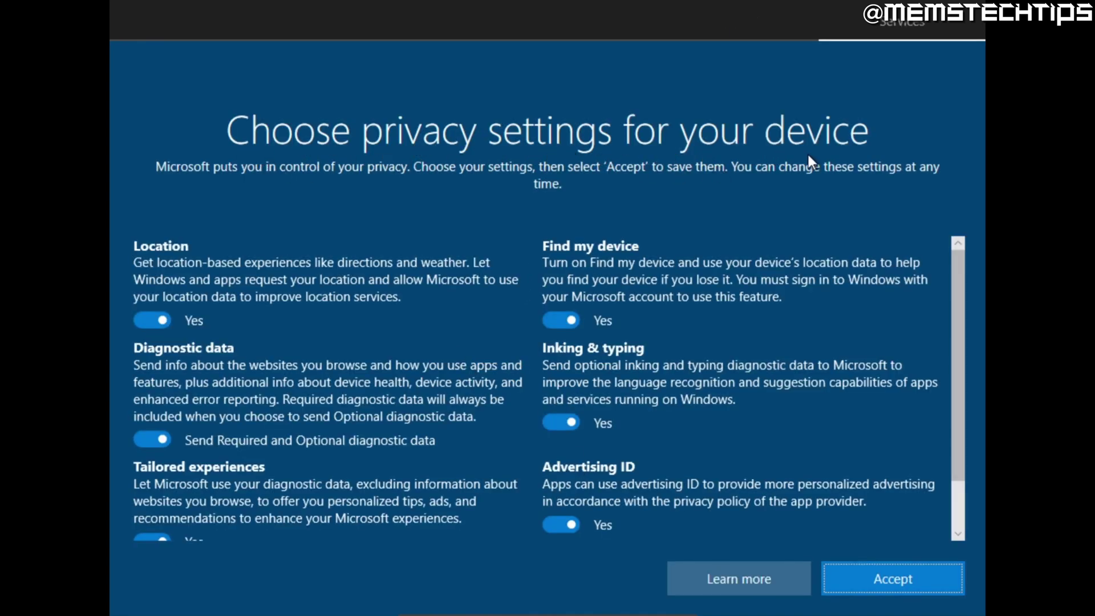
Turn off Location, Find my device, Inking & typing, Tailored experiences and Advertising ID, limit diagnostic data to Required, and accept the privacy settings.
click(150, 318)
click(565, 319)
click(569, 405)
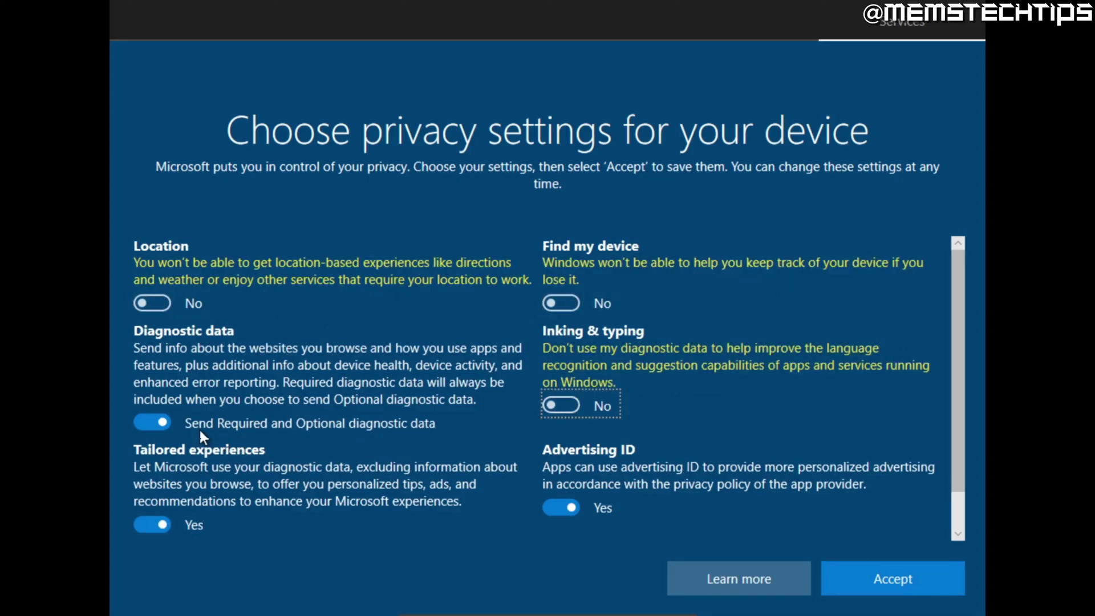
click(154, 421)
click(148, 522)
click(562, 509)
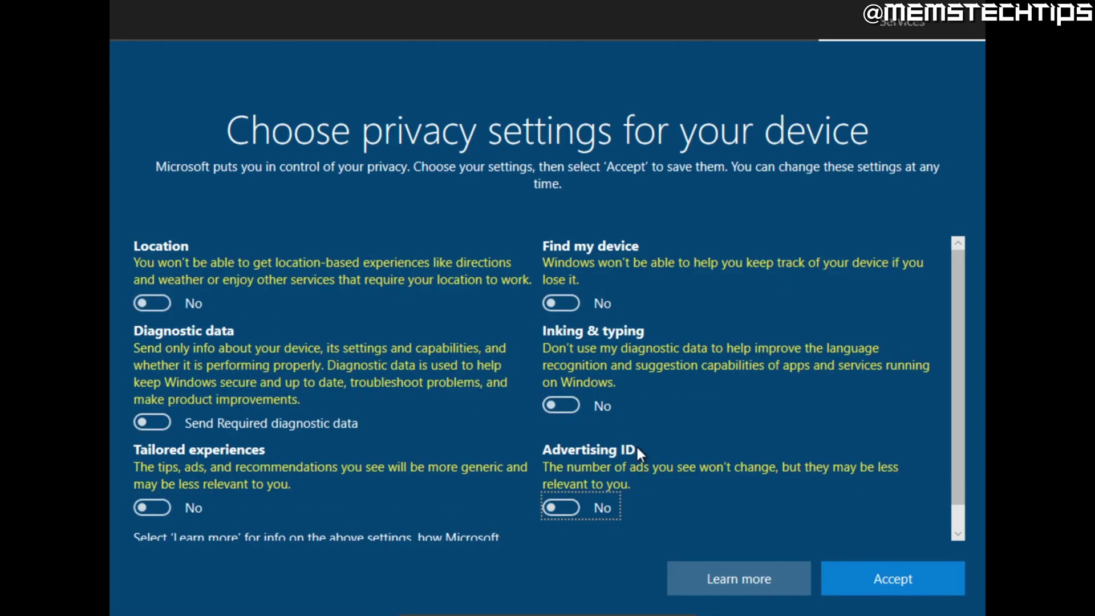
scroll(636, 445, down, 1)
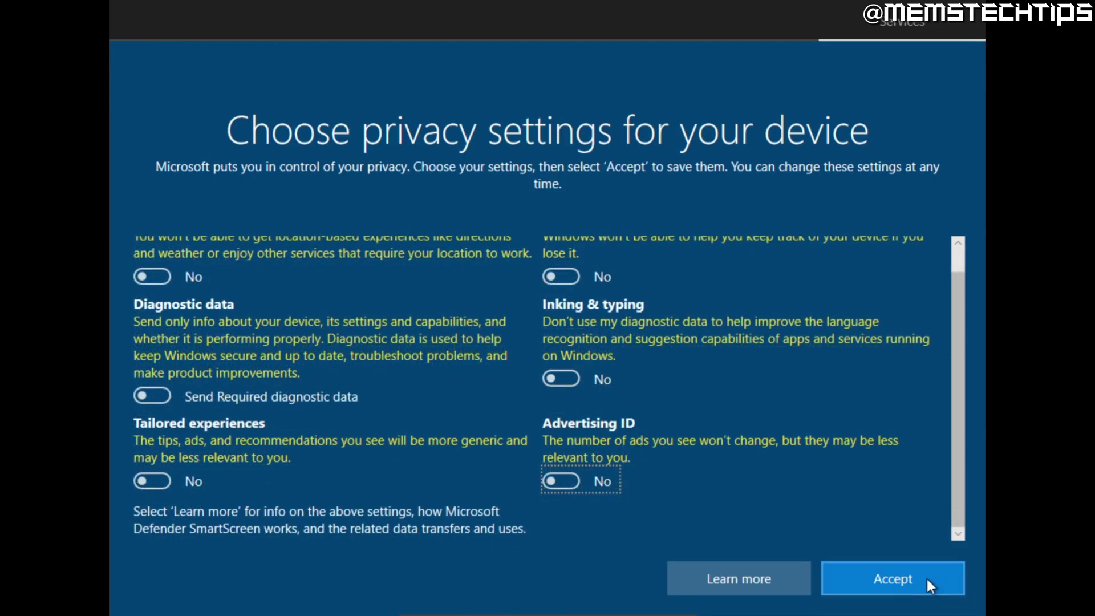
click(926, 580)
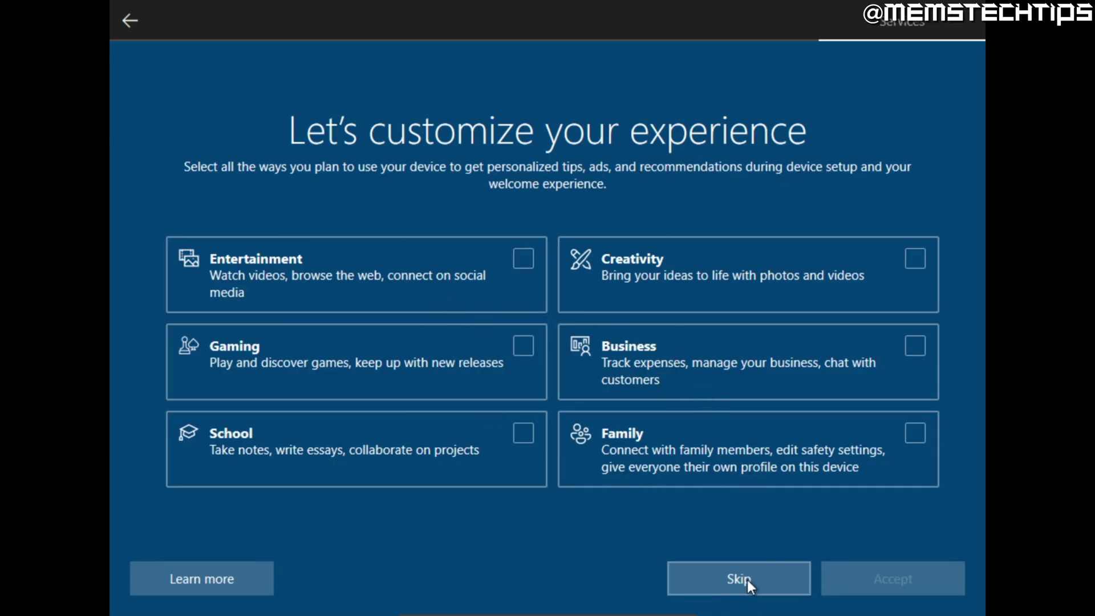
Skip customizing the experience and decline Cortana for now.
click(770, 580)
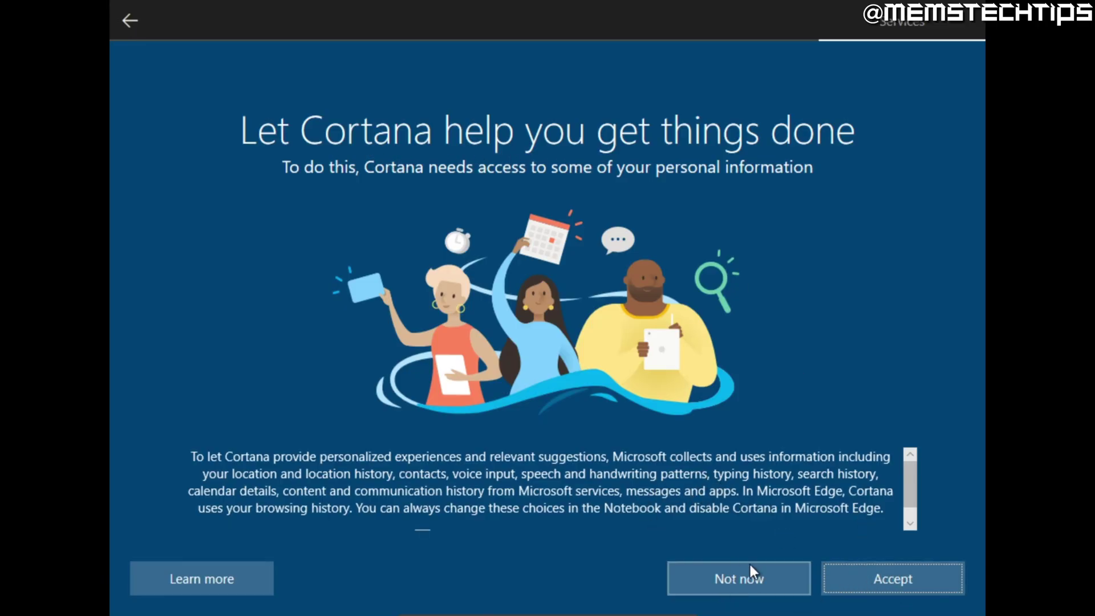
click(739, 582)
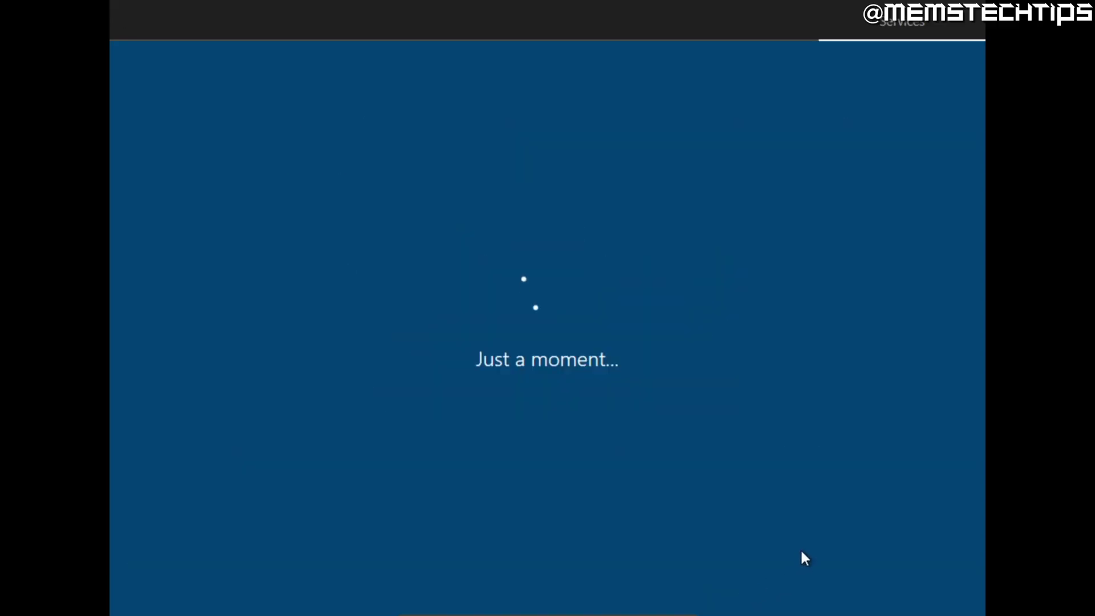